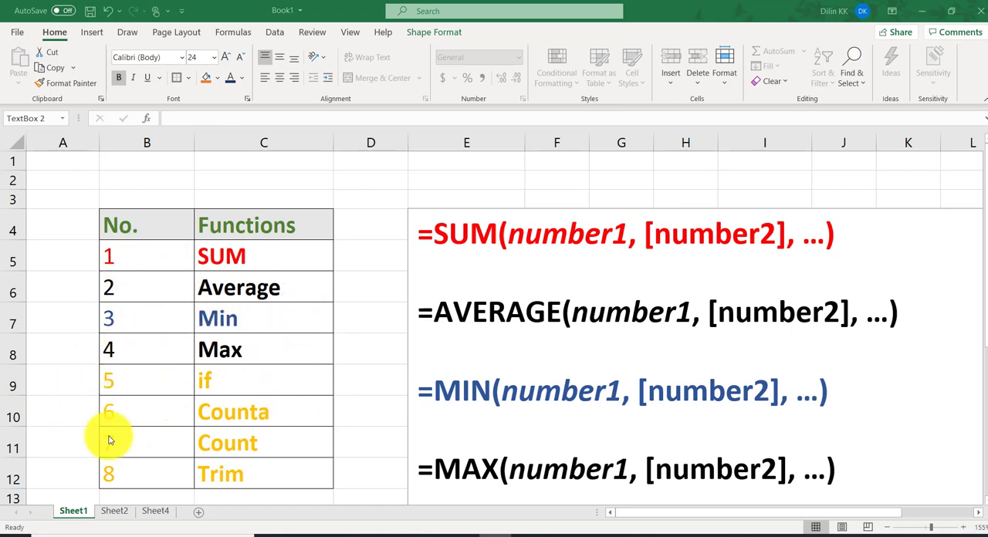
Examine the function list and SUM syntax on Sheet1, and the student marks table and pass criteria on Sheet2
left_click(176, 472)
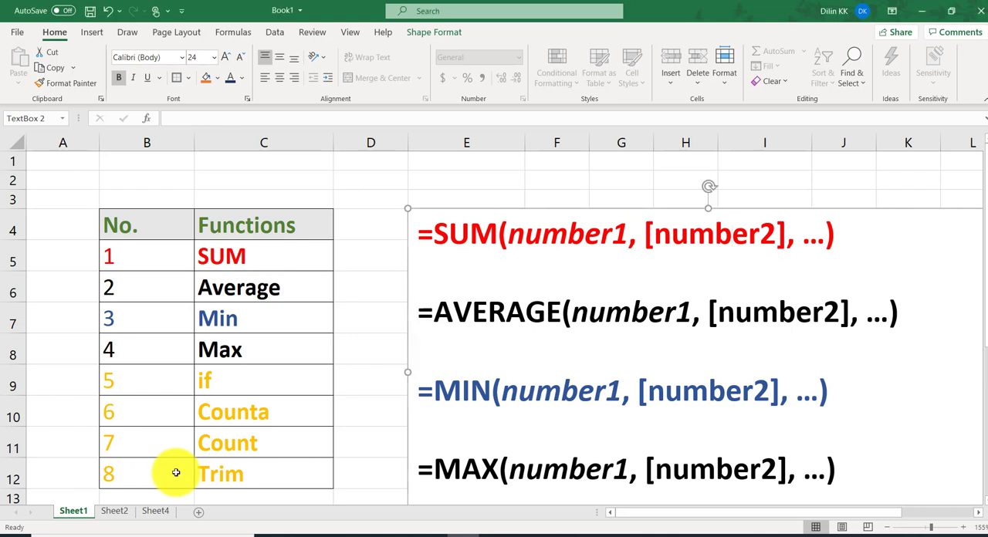
left_click(113, 512)
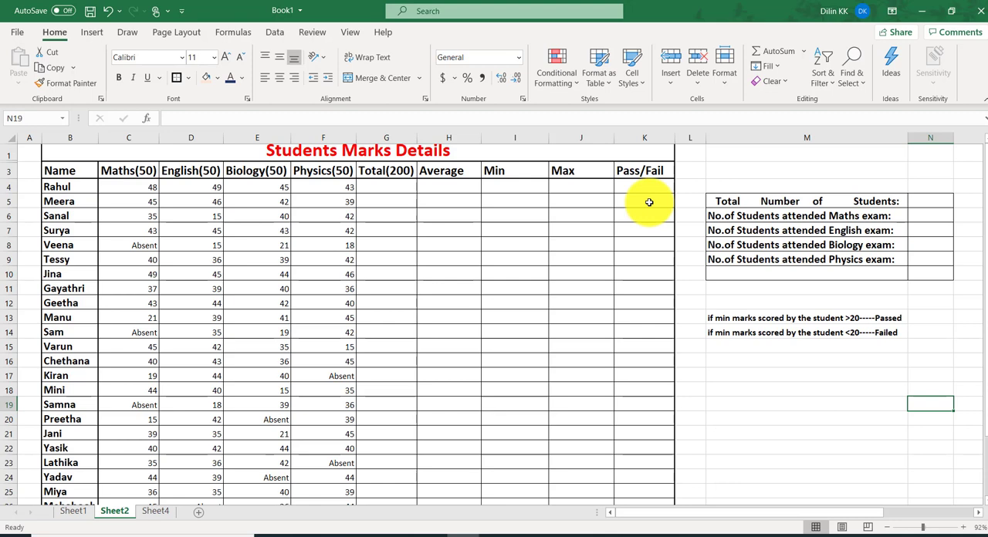
scroll(692, 434, "up", 9)
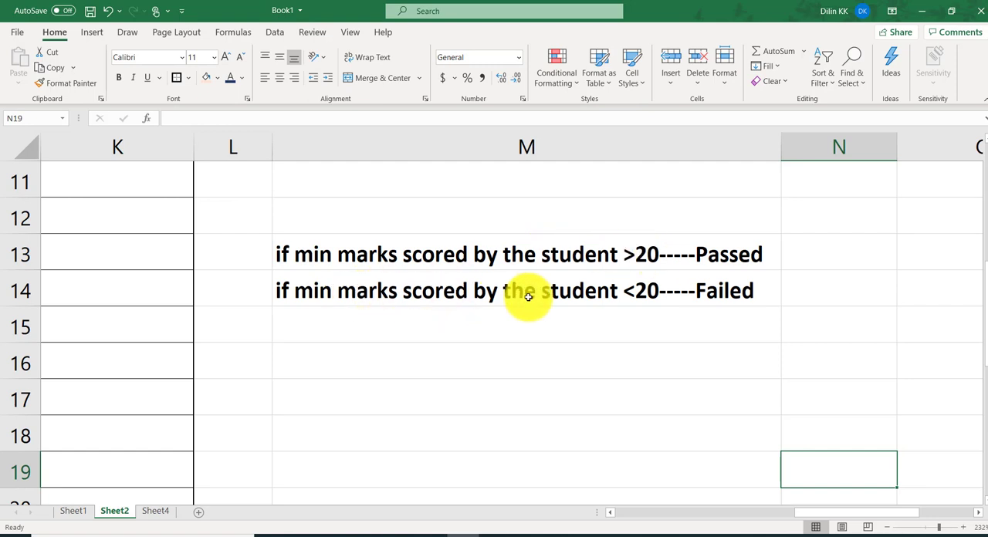
left_click(930, 529)
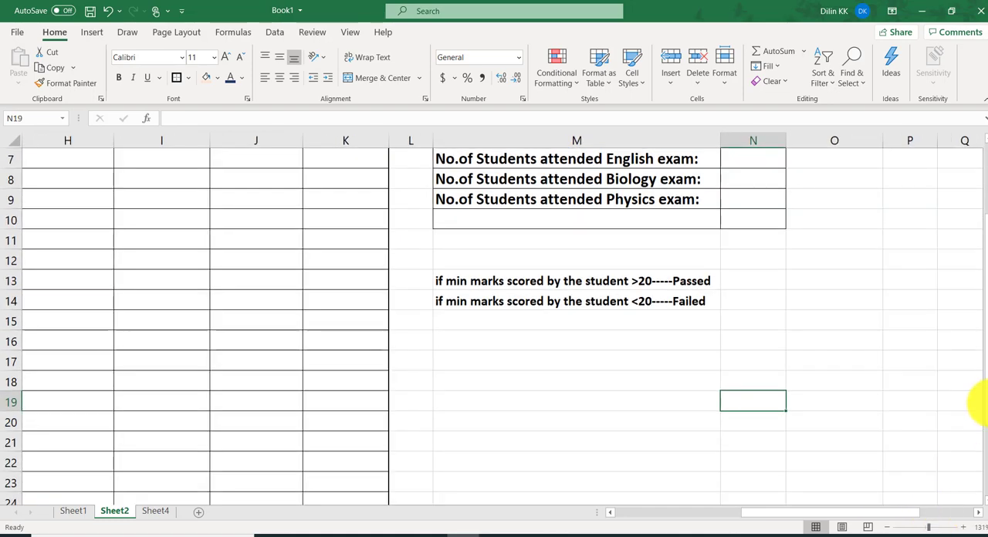
left_click_drag(976, 401, 971, 351)
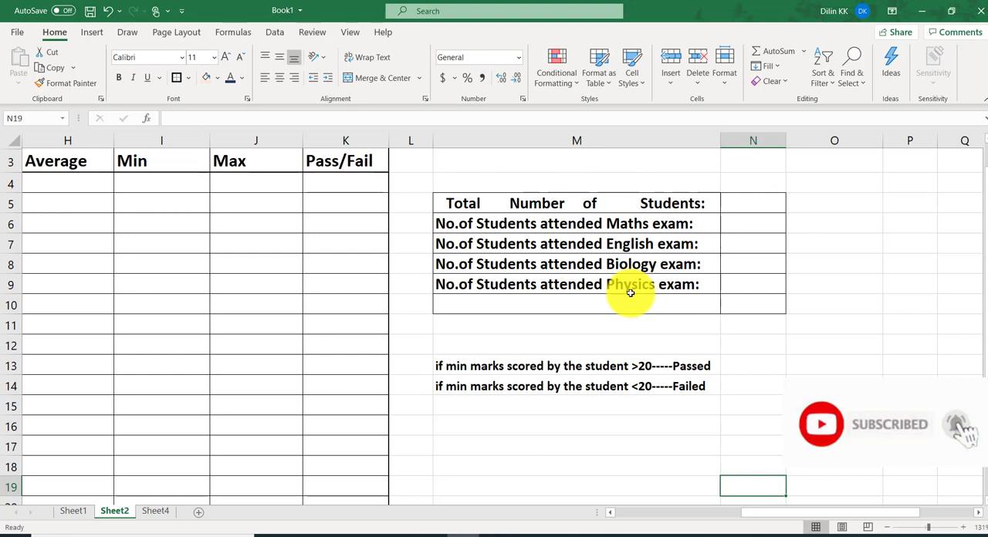
left_click(918, 527)
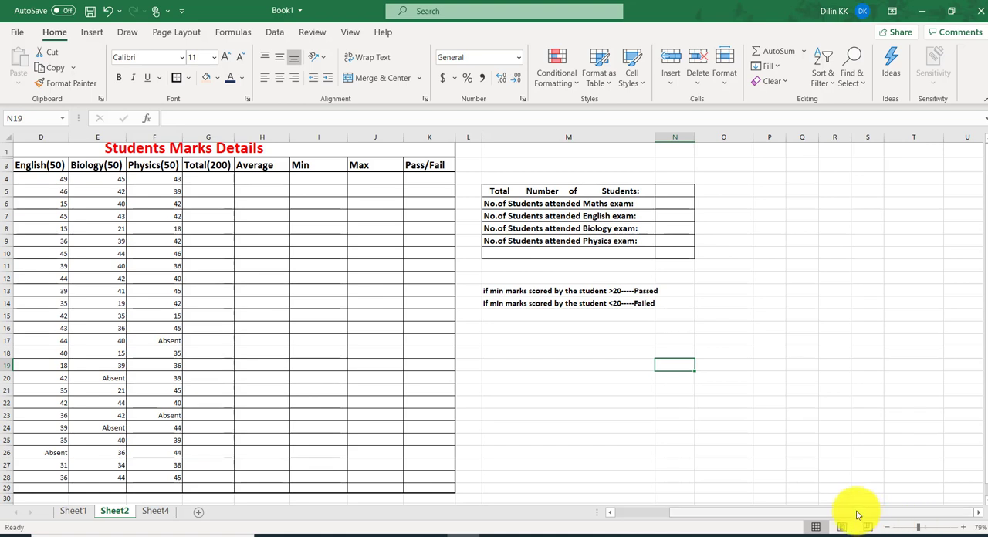
left_click_drag(857, 515, 625, 515)
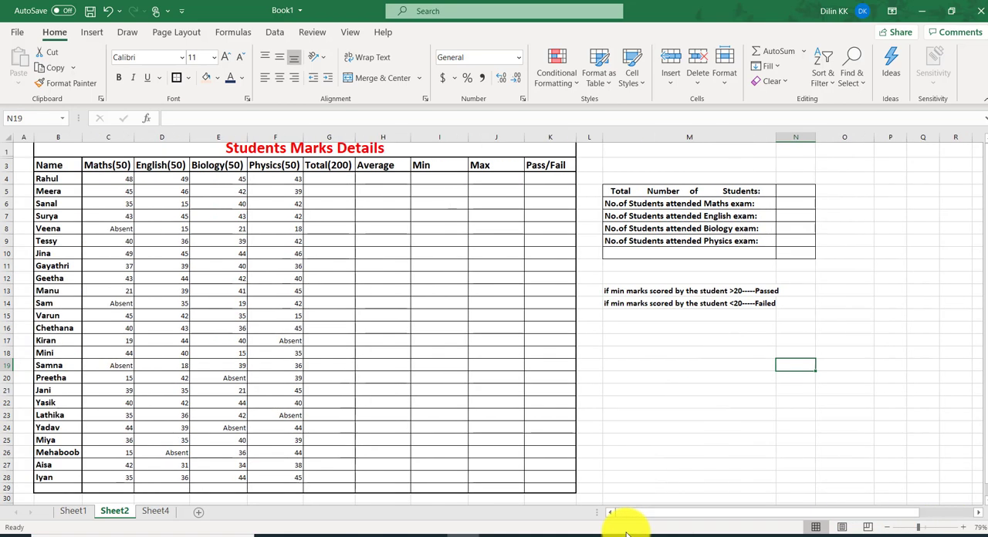
left_click(73, 510)
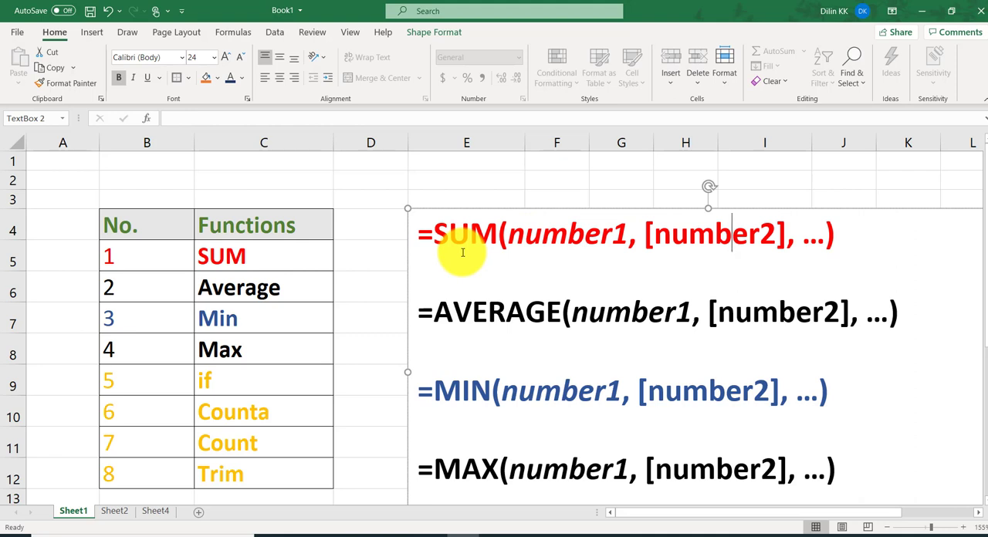
left_click(412, 235)
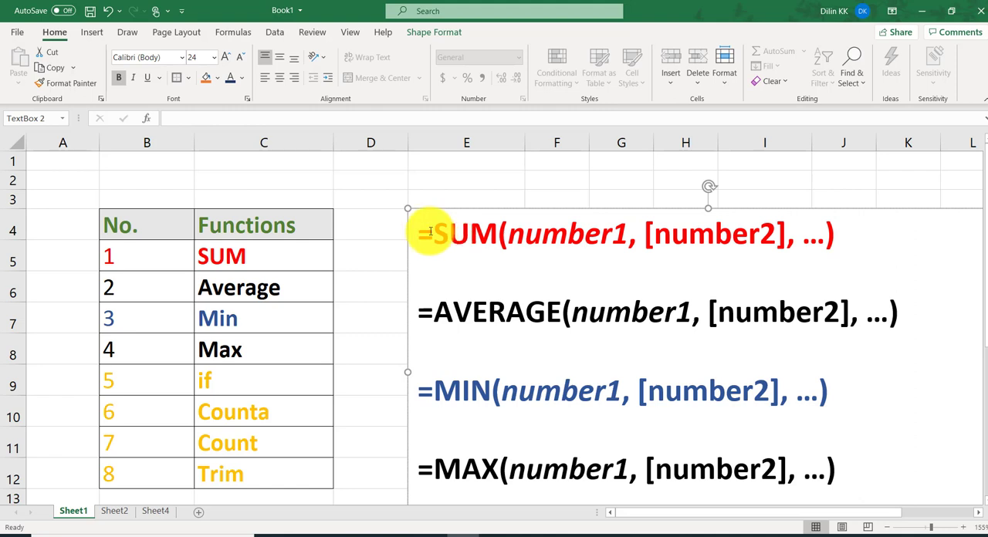
left_click_drag(435, 236, 491, 237)
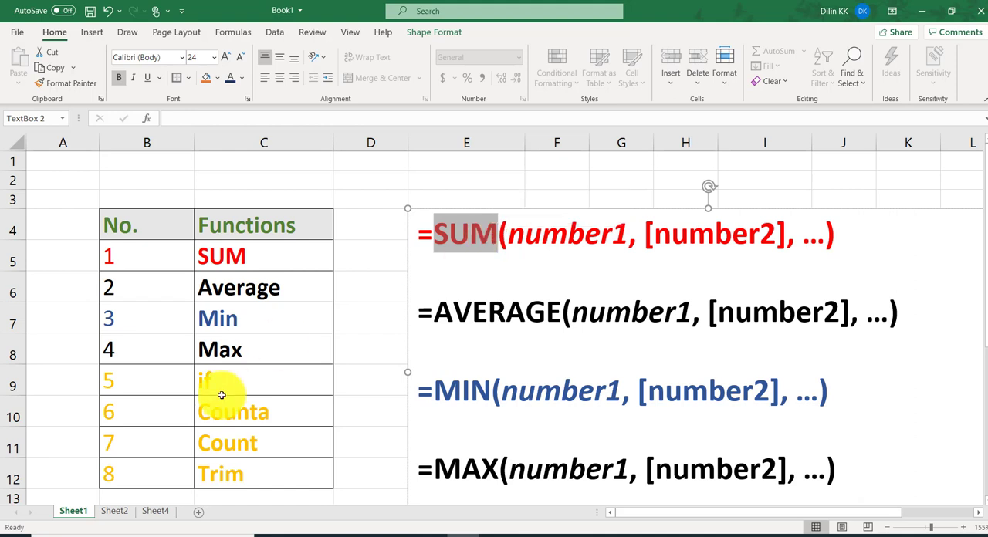
Total the first student's marks on Sheet2 by entering =SUM(C4:F4) in cell G4
left_click(123, 513)
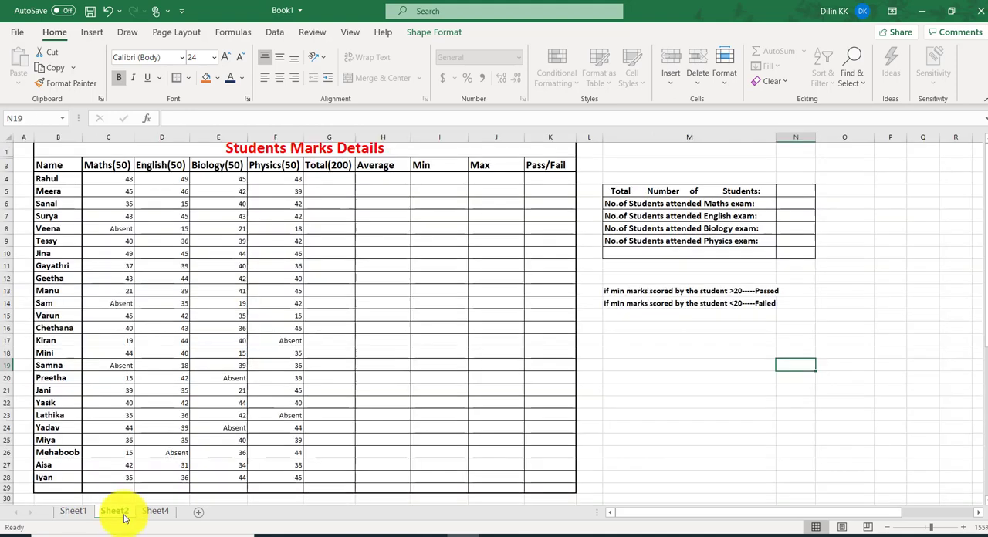
left_click(333, 180)
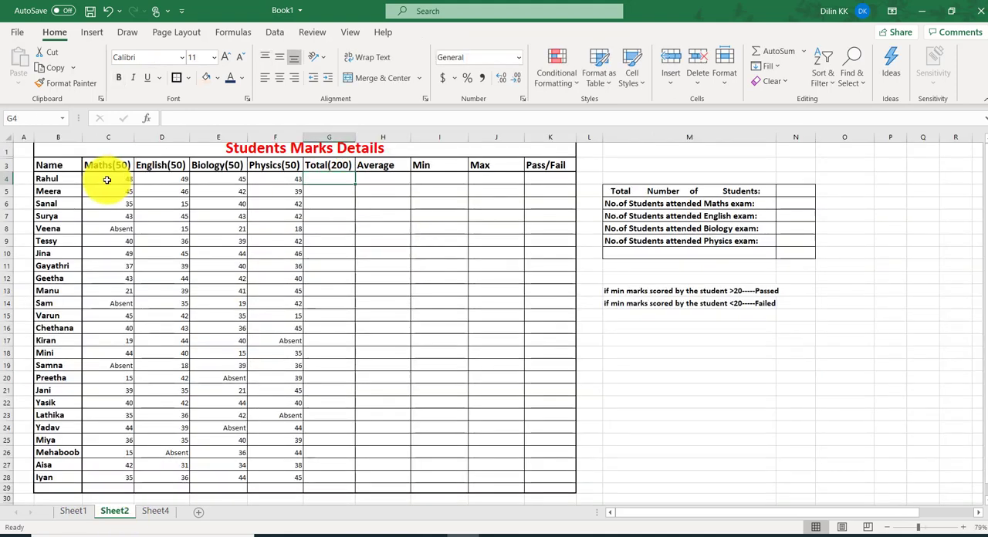
left_click_drag(105, 180, 261, 176)
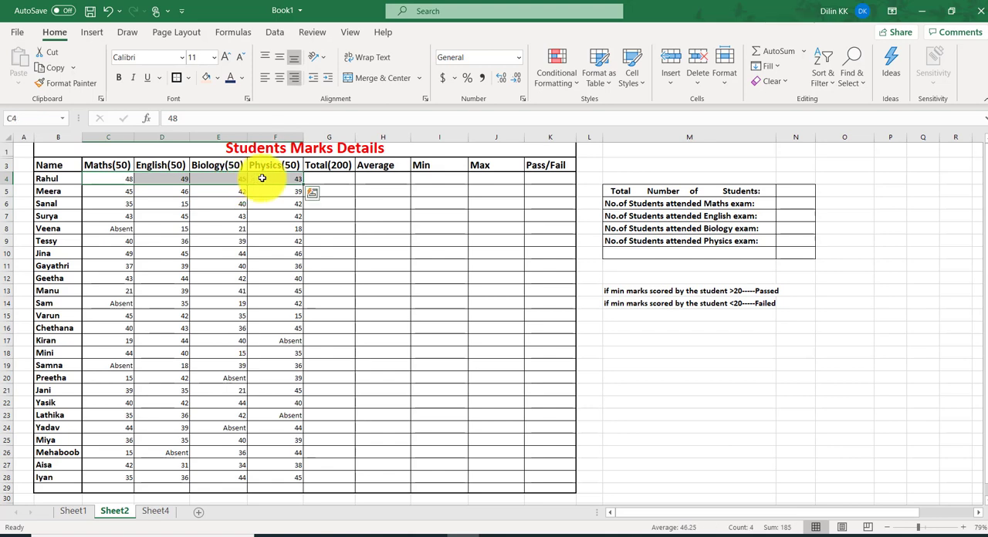
left_click(327, 181)
scroll(327, 180, "up", 4, "ctrl")
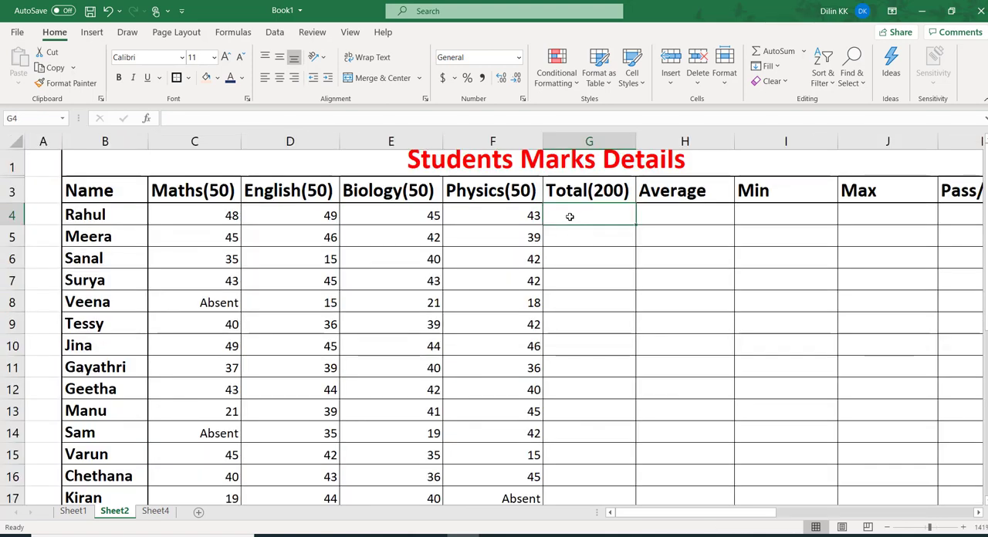
type("=")
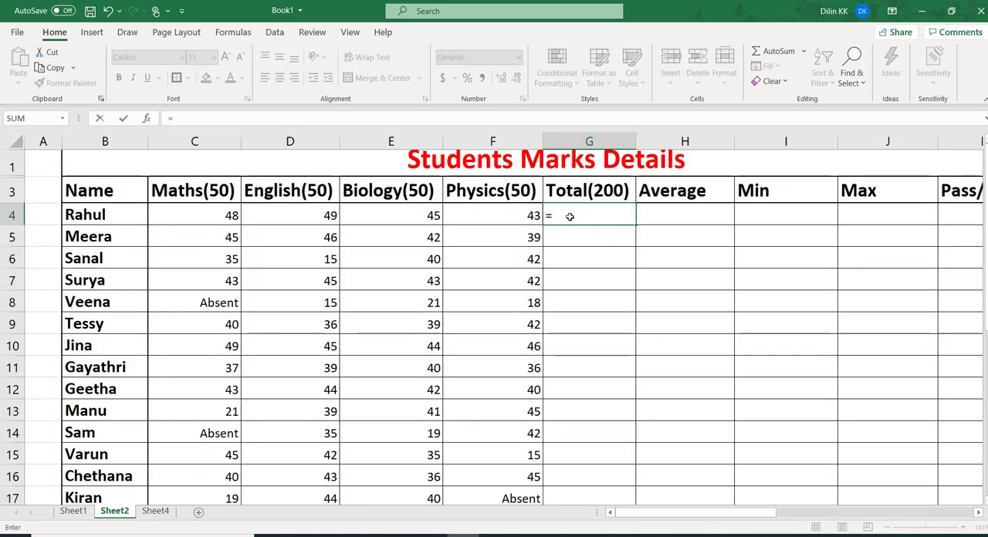
type("su")
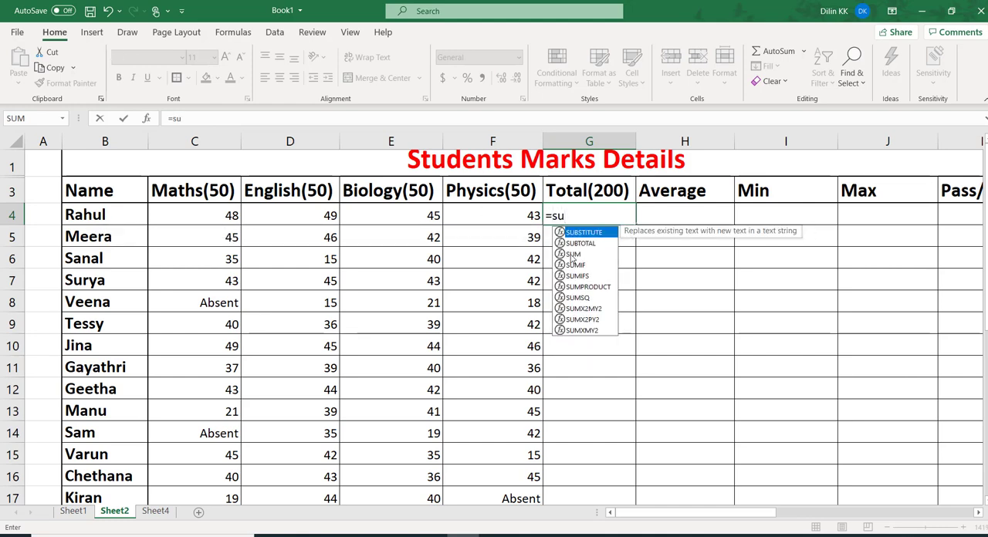
double_click(570, 254)
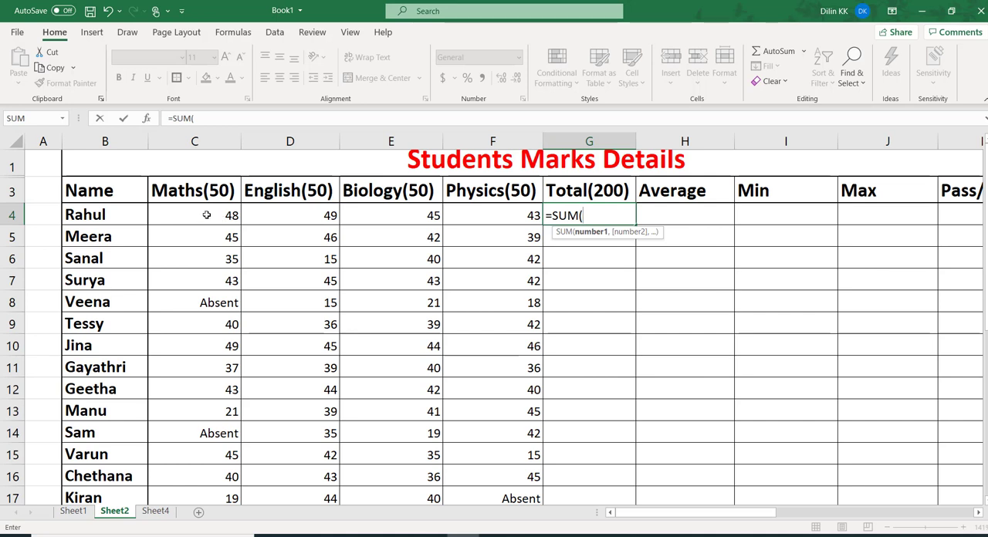
left_click_drag(207, 216, 466, 210)
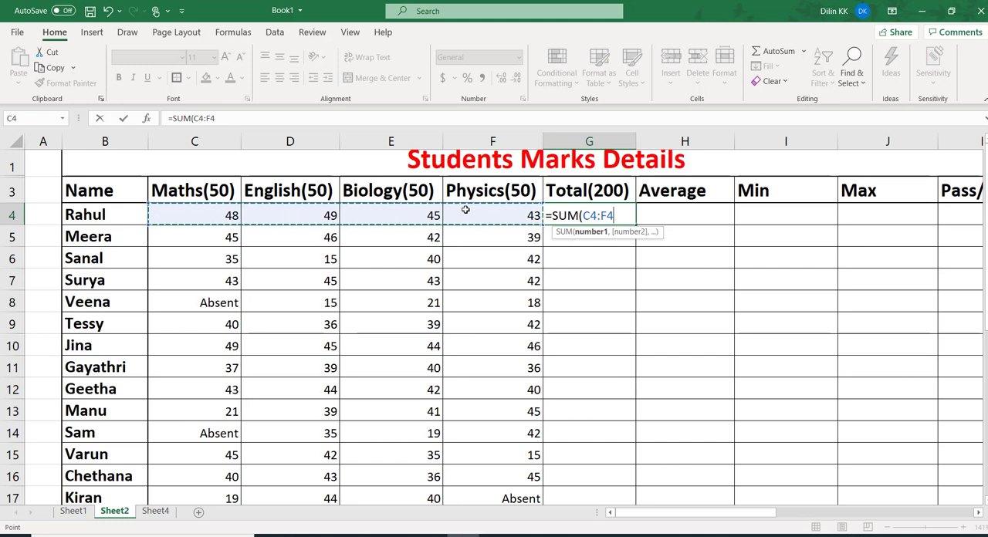
type(")")
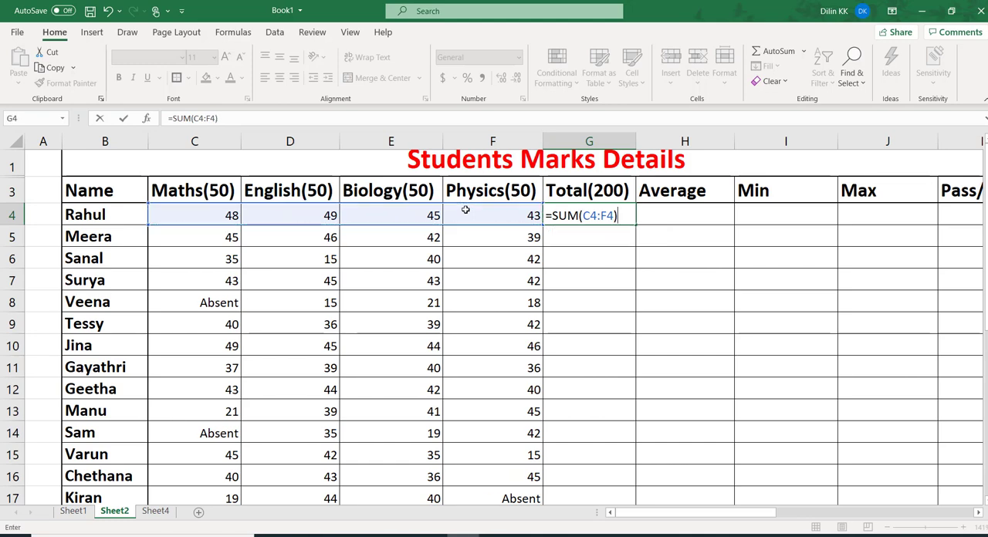
key("Return")
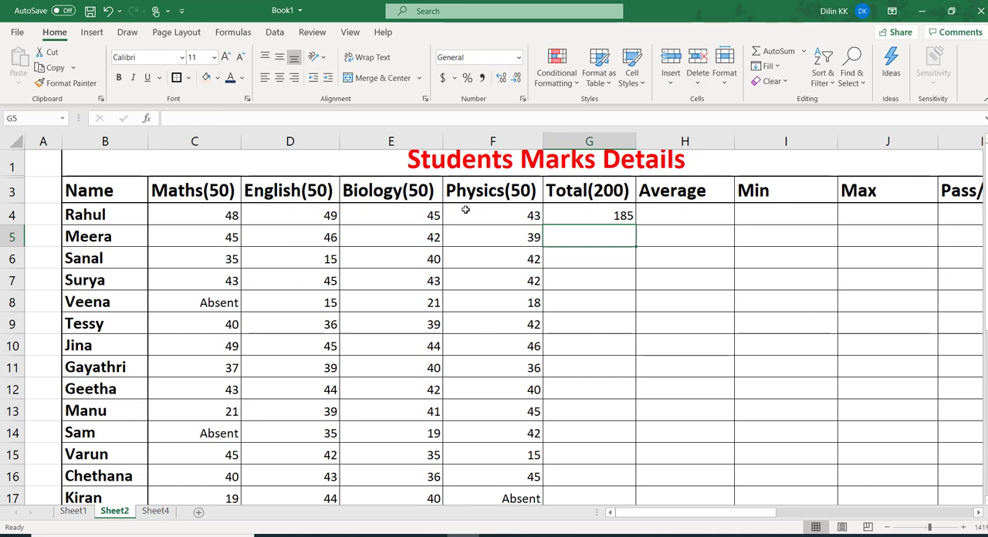
Fill the SUM formula from G4 down the Total column through G28
left_click(592, 219)
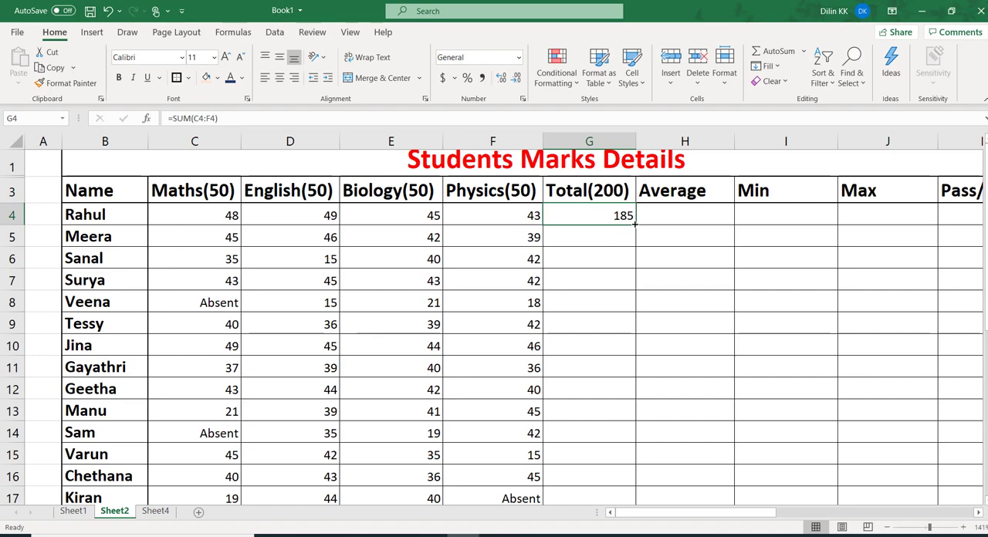
left_click_drag(644, 226, 612, 431)
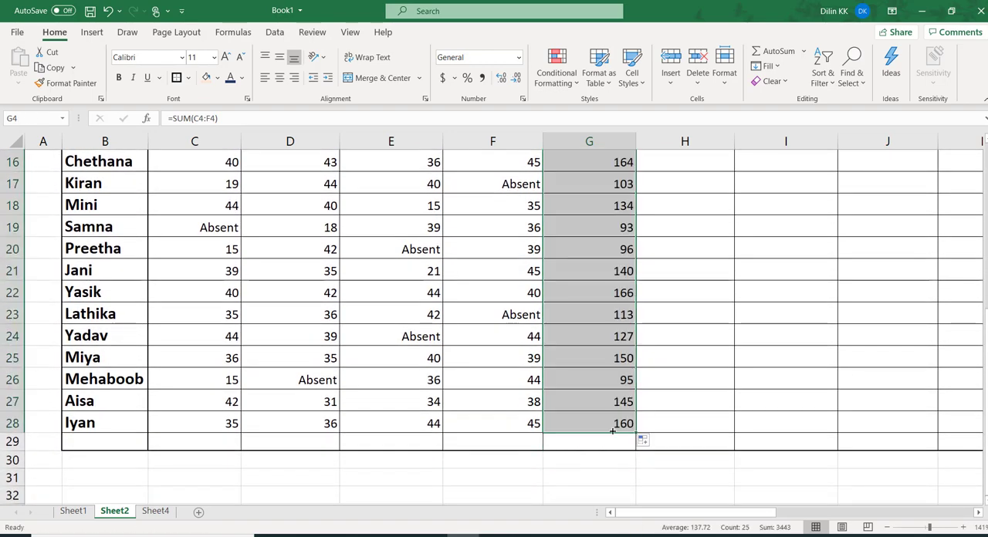
Check the AVERAGE syntax on Sheet1 and enter =AVERAGE(C4:F4) in cell H4 of Sheet2
left_click(73, 511)
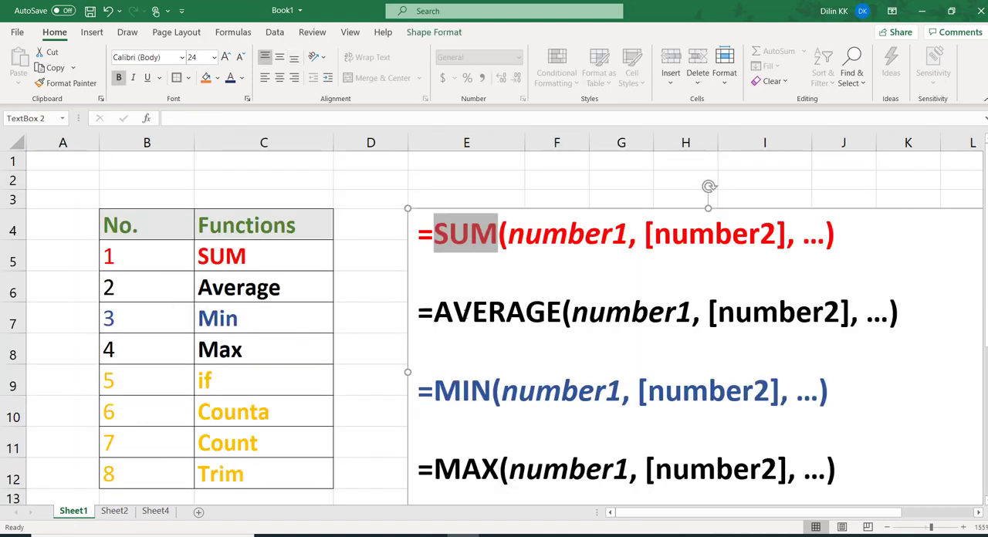
left_click(456, 342)
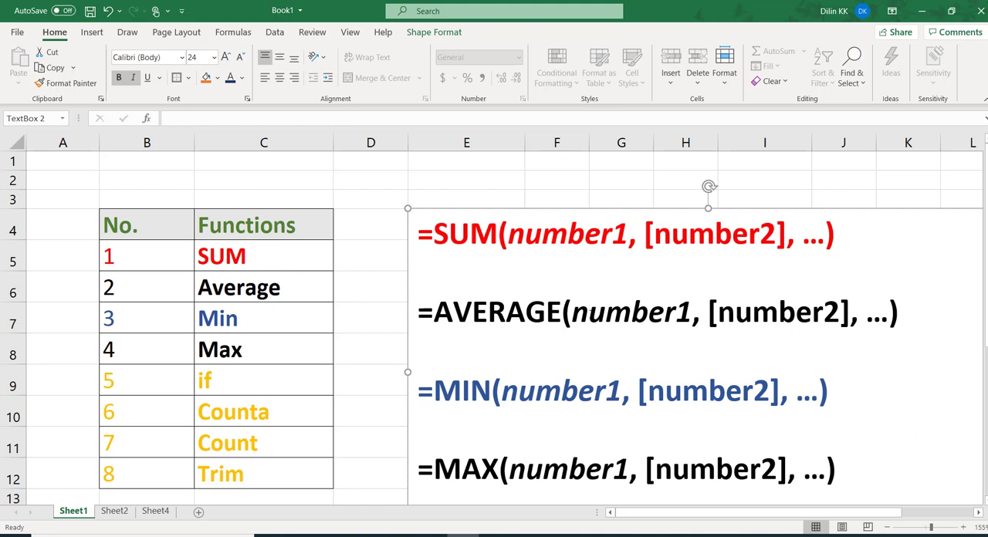
left_click(114, 510)
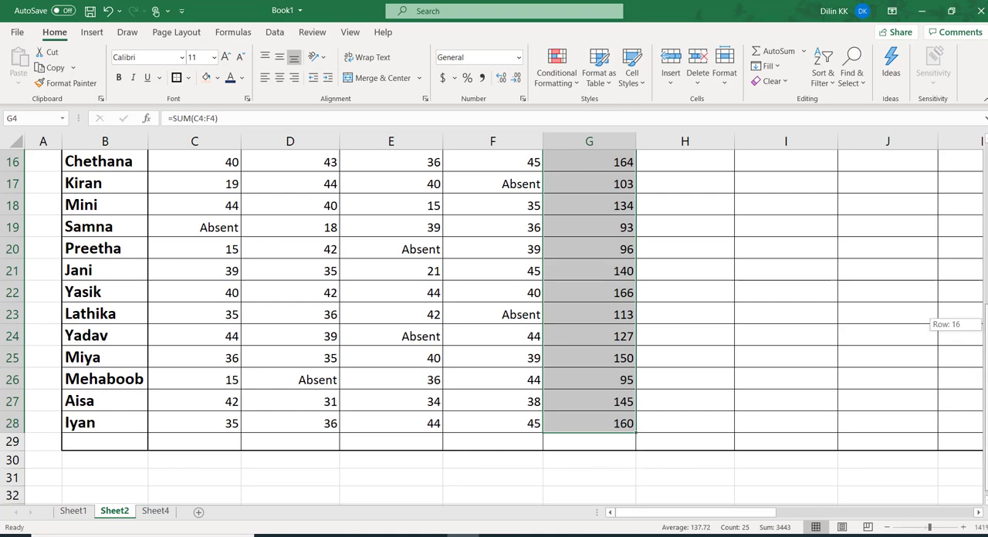
scroll(494, 324, "up", 4)
scroll(653, 220, "up", 1)
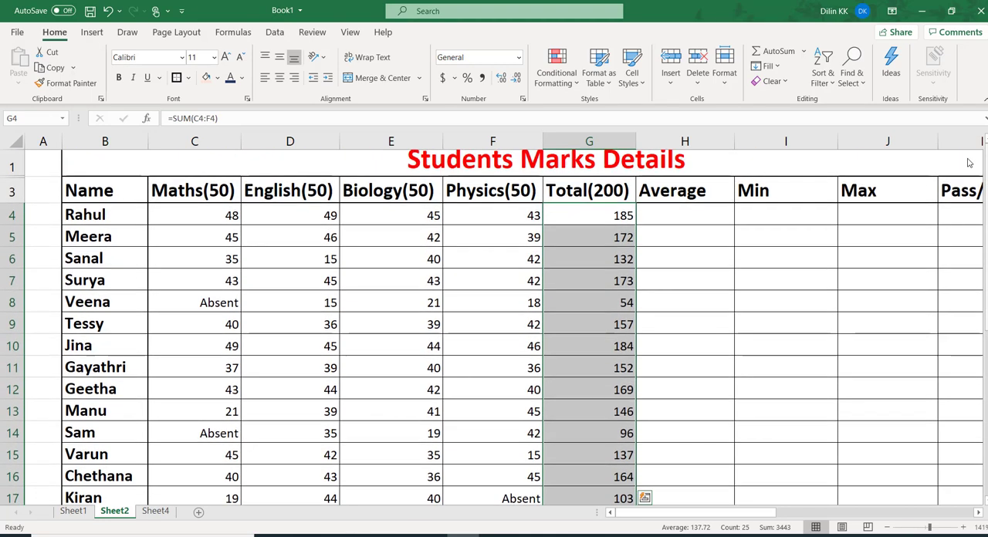
left_click(652, 219)
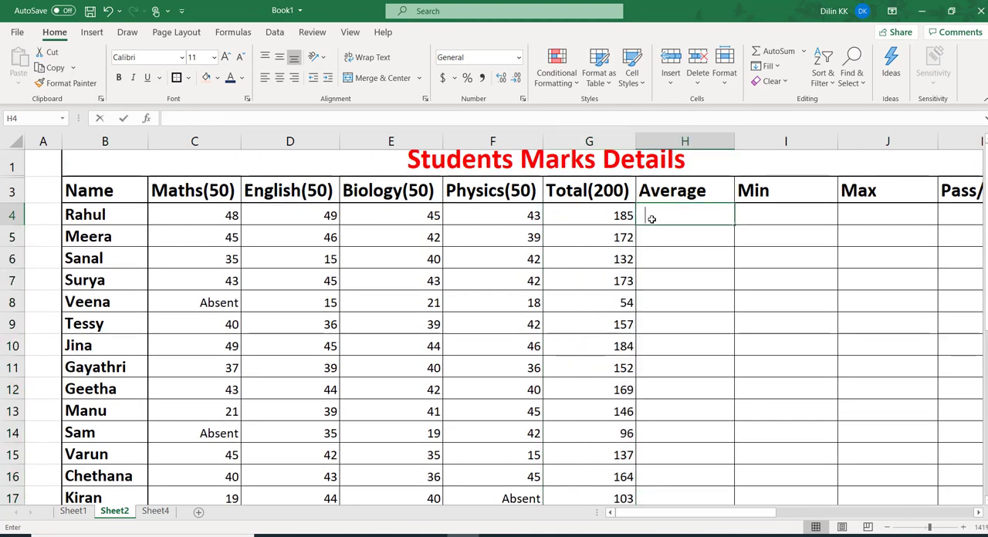
type("=ave")
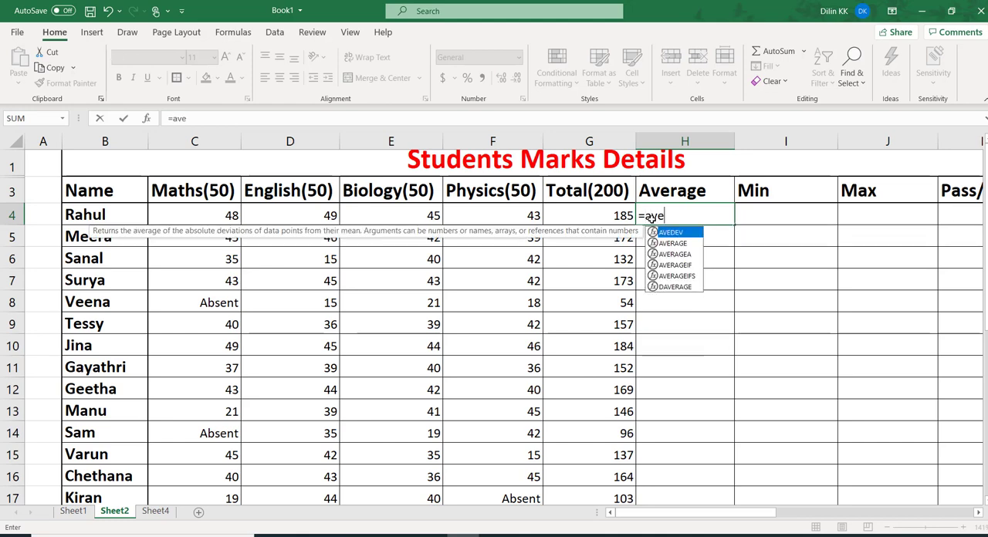
double_click(672, 243)
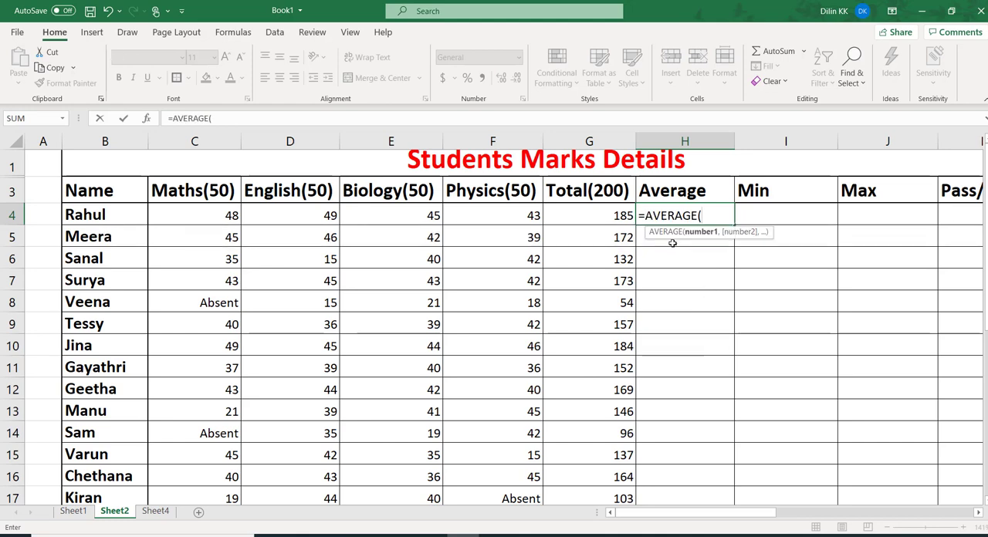
left_click_drag(216, 215, 450, 212)
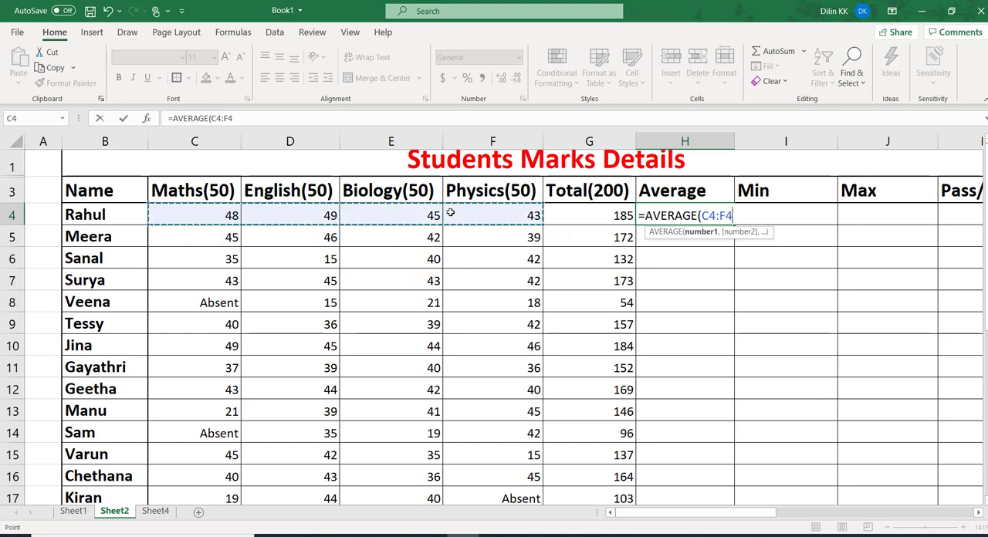
type(")")
key("Return")
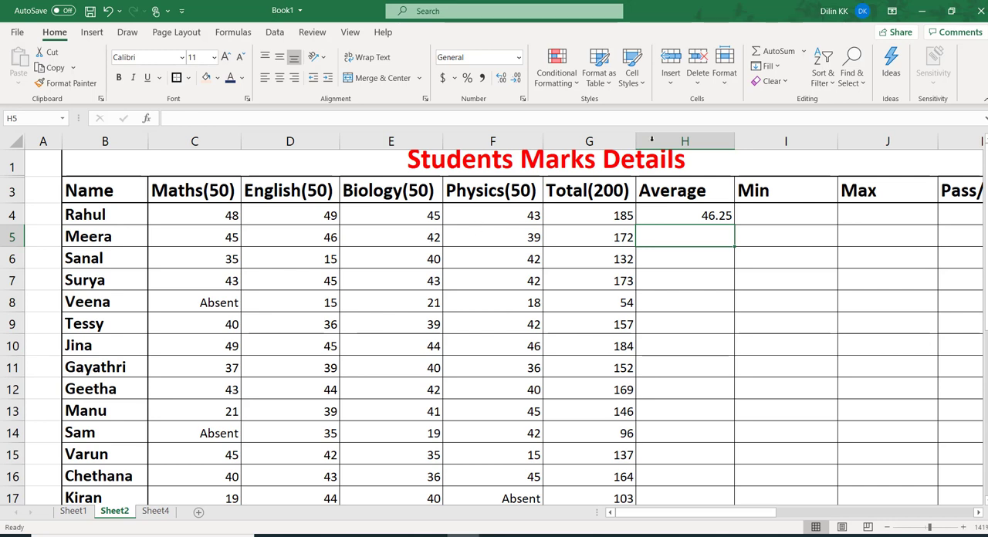
Fill the AVERAGE formula from H4 down the Average column through H28
left_click(690, 209)
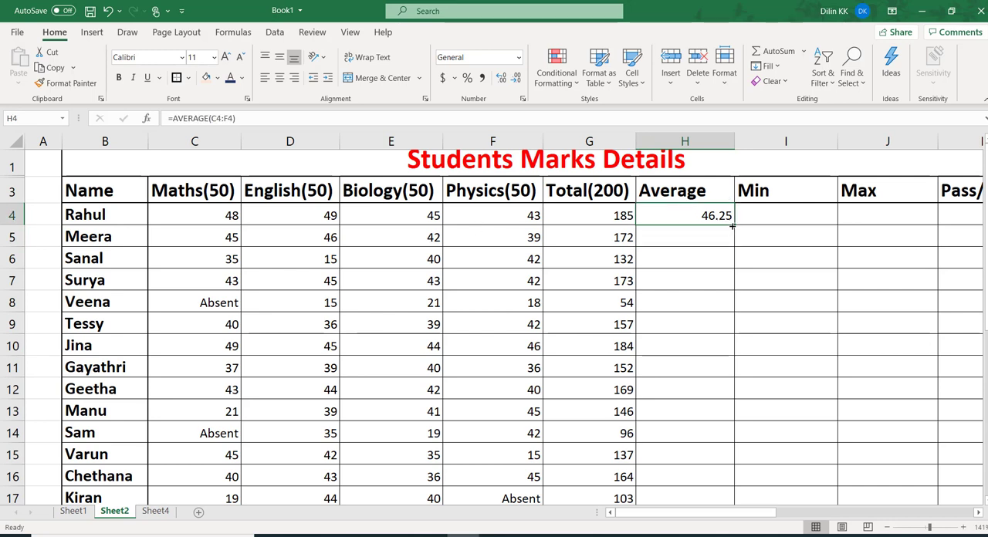
left_click_drag(732, 223, 718, 469)
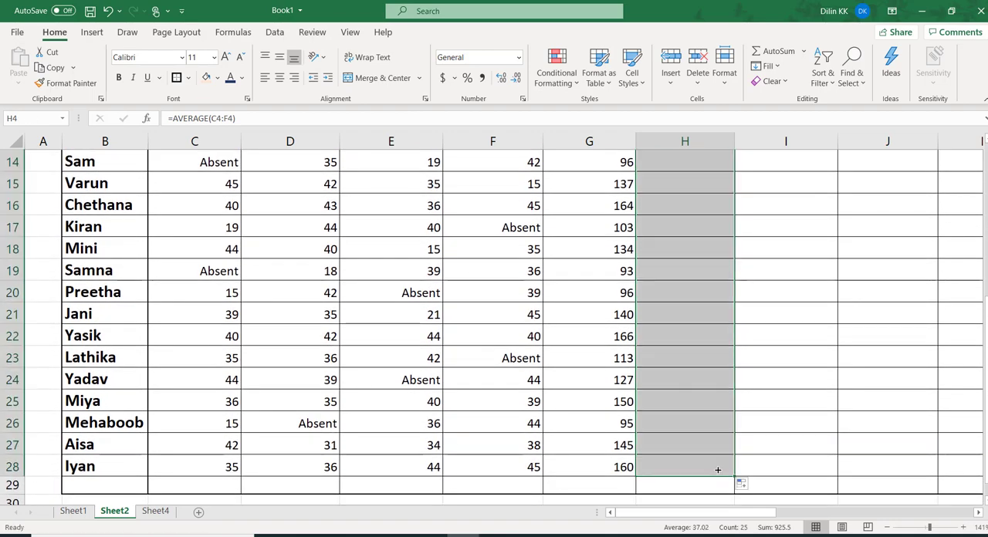
scroll(493, 324, "up", 5)
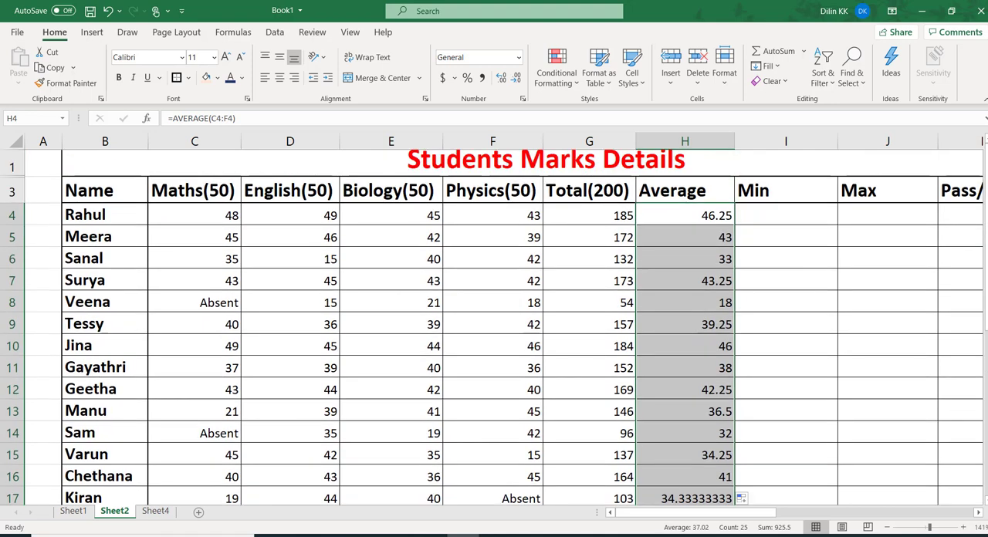
Check the MIN syntax on Sheet1 and enter =MIN(C4:F4) in cell I4 of Sheet2
left_click(75, 512)
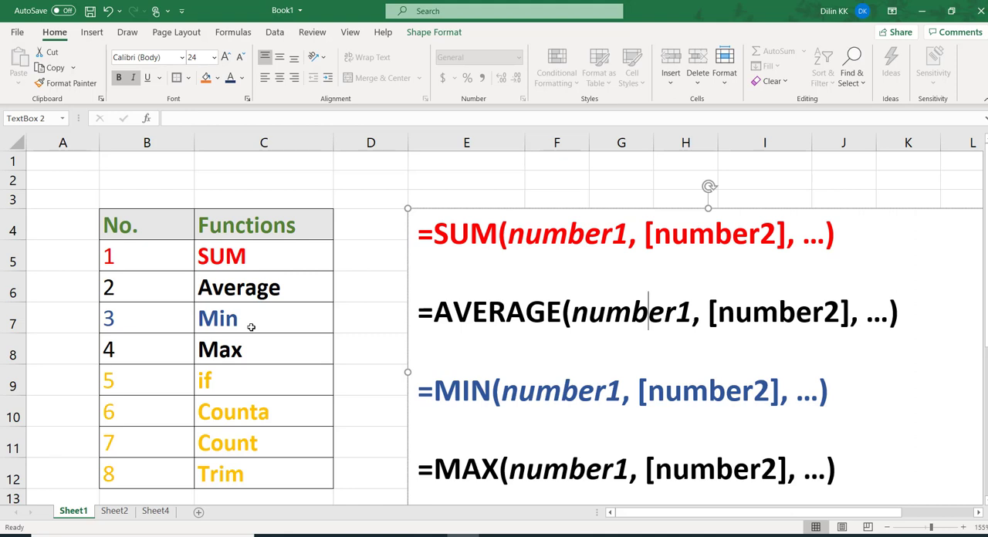
left_click(123, 513)
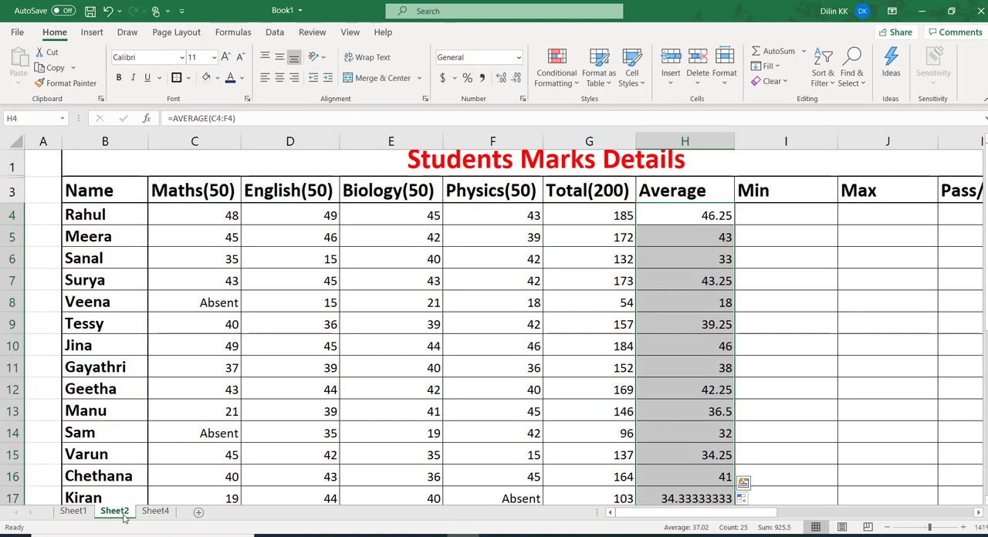
left_click(774, 219)
type("=")
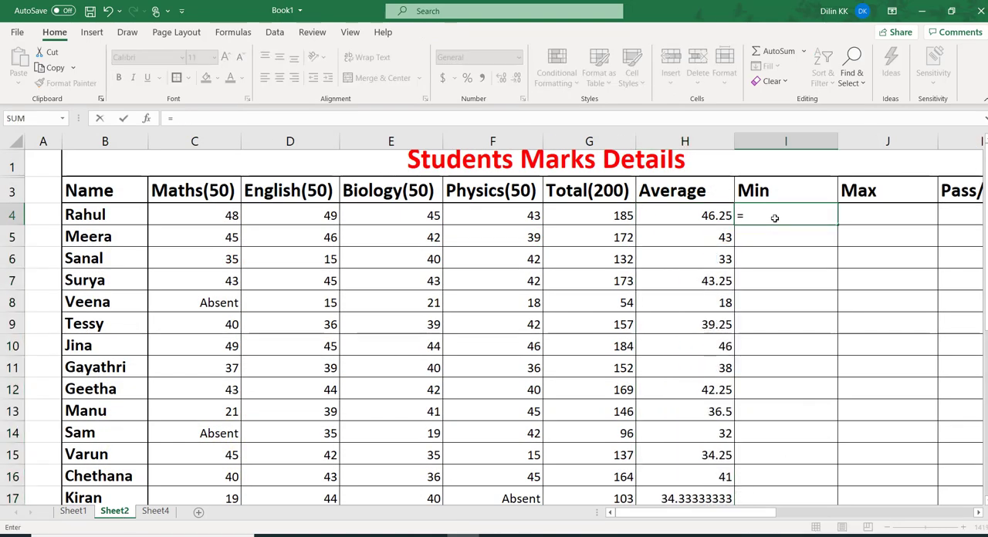
type("mi")
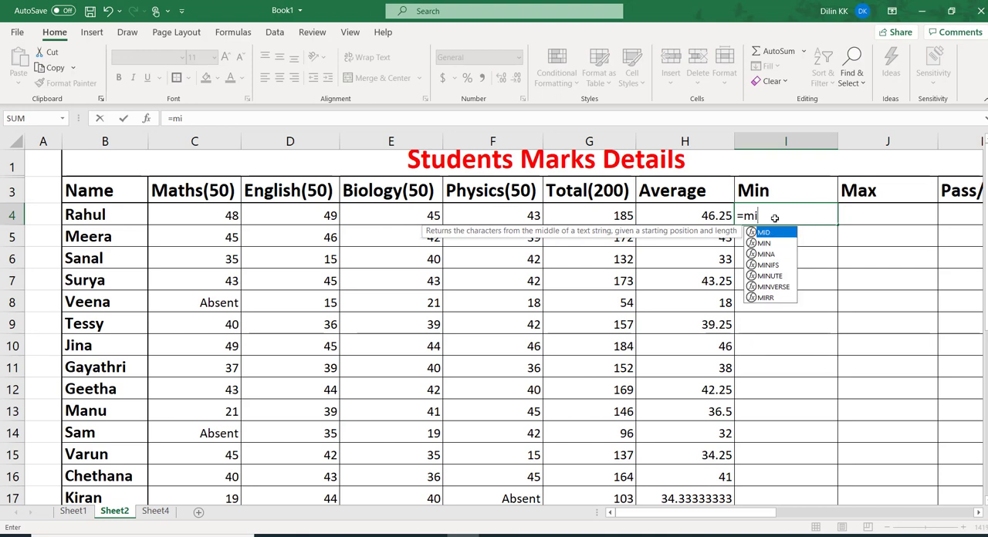
left_click(782, 244)
double_click(782, 244)
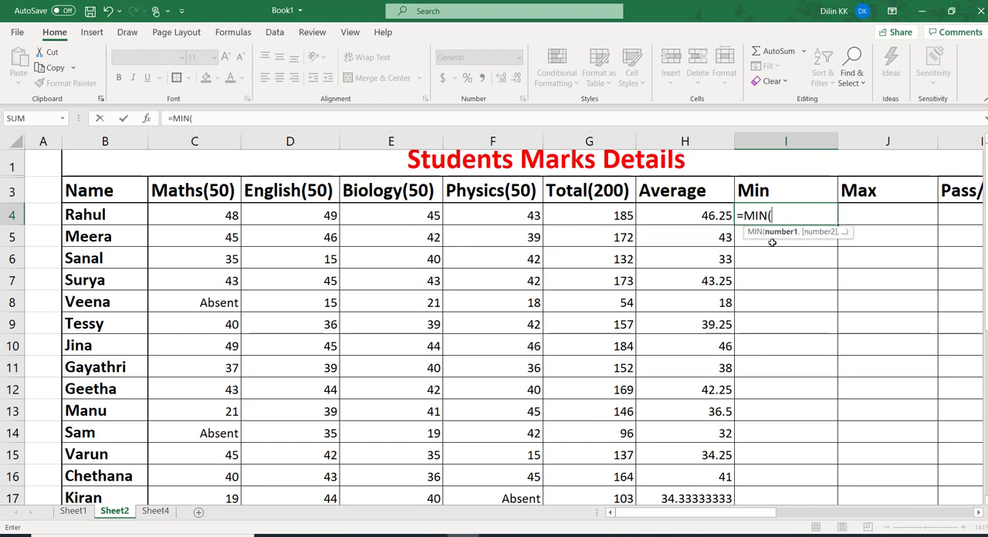
left_click_drag(193, 216, 480, 215)
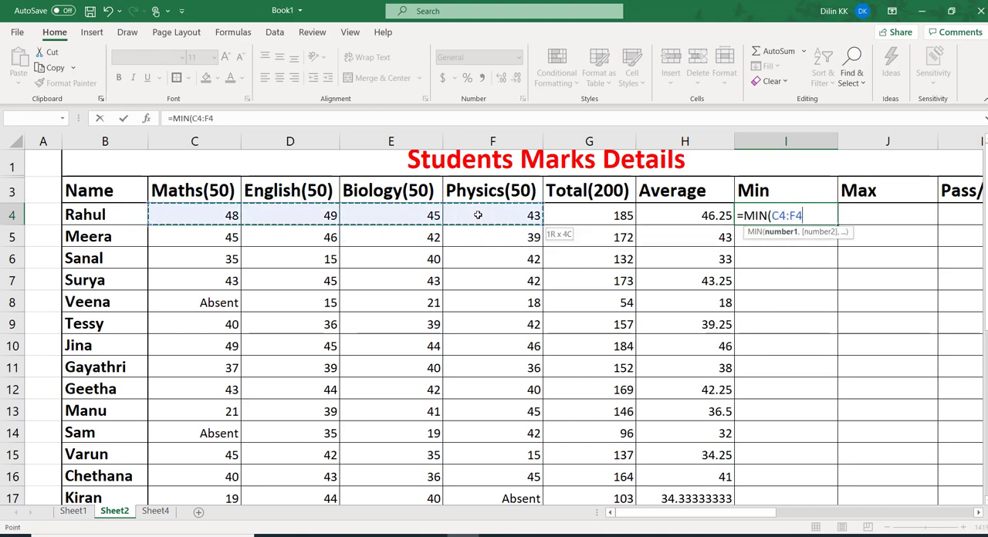
type(")")
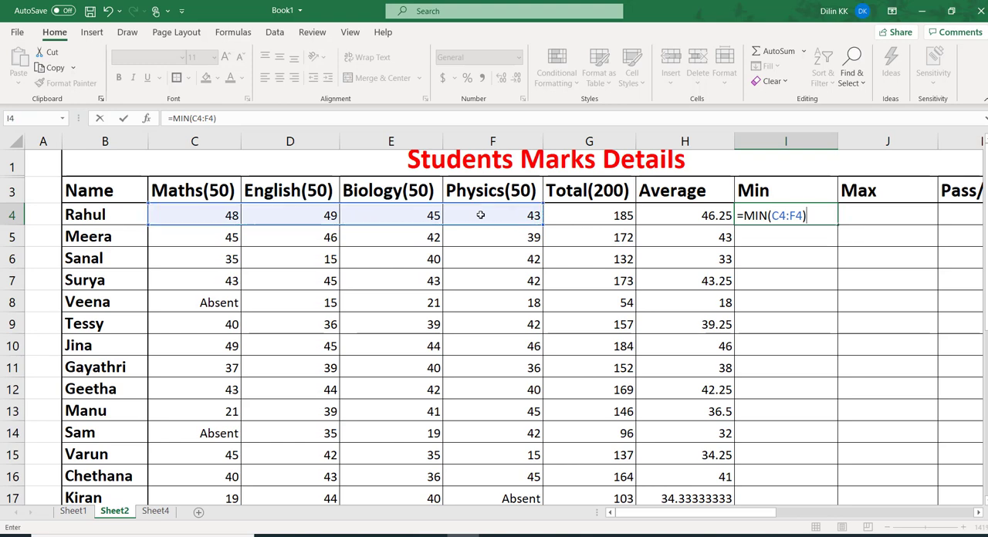
key("Return")
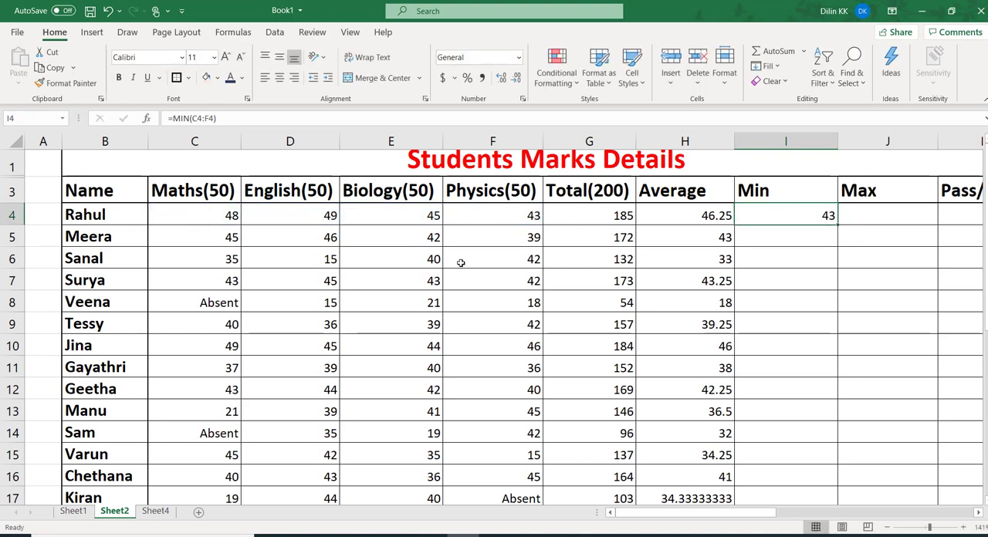
left_click(479, 214)
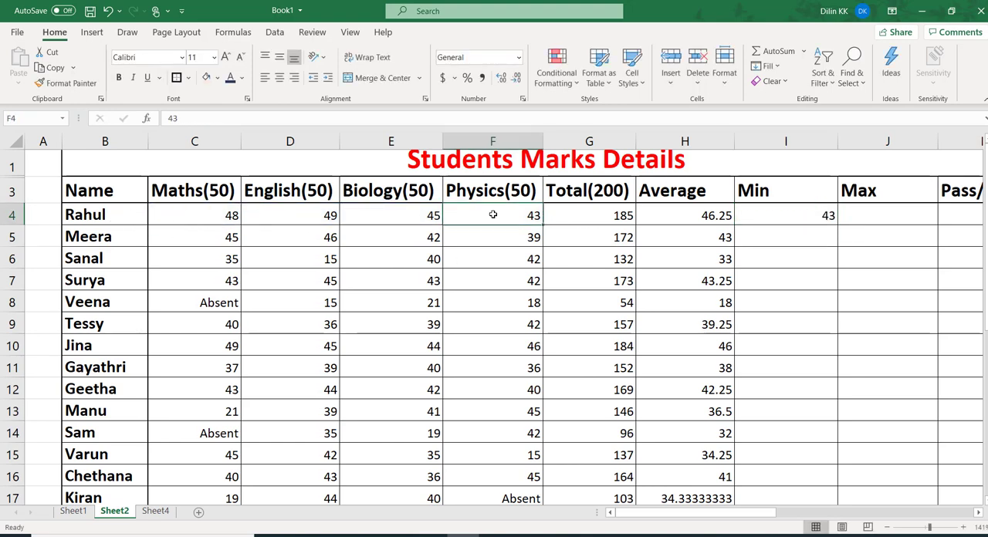
Check the MAX syntax on Sheet1 and enter =MAX(C4:F4) in cell J4 of Sheet2
left_click(73, 511)
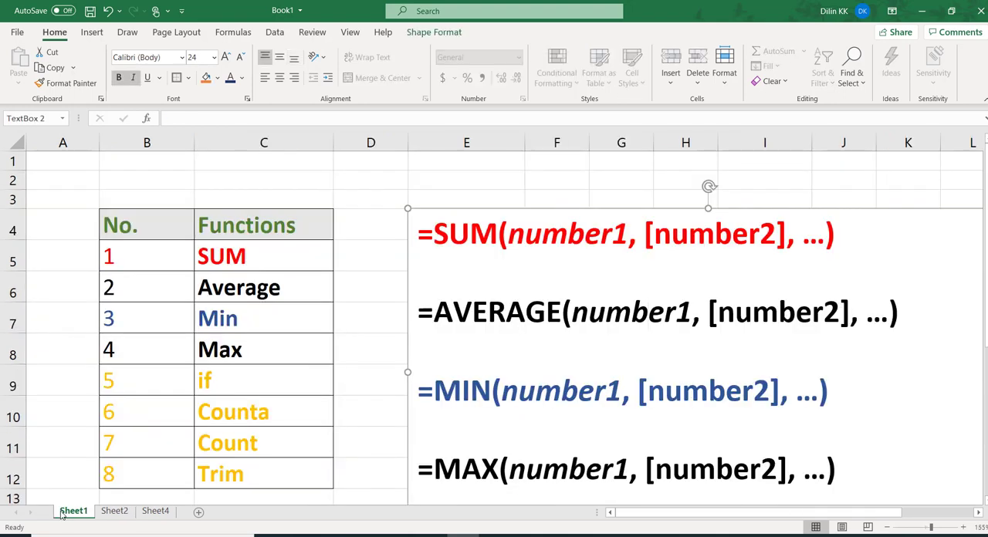
left_click(252, 351)
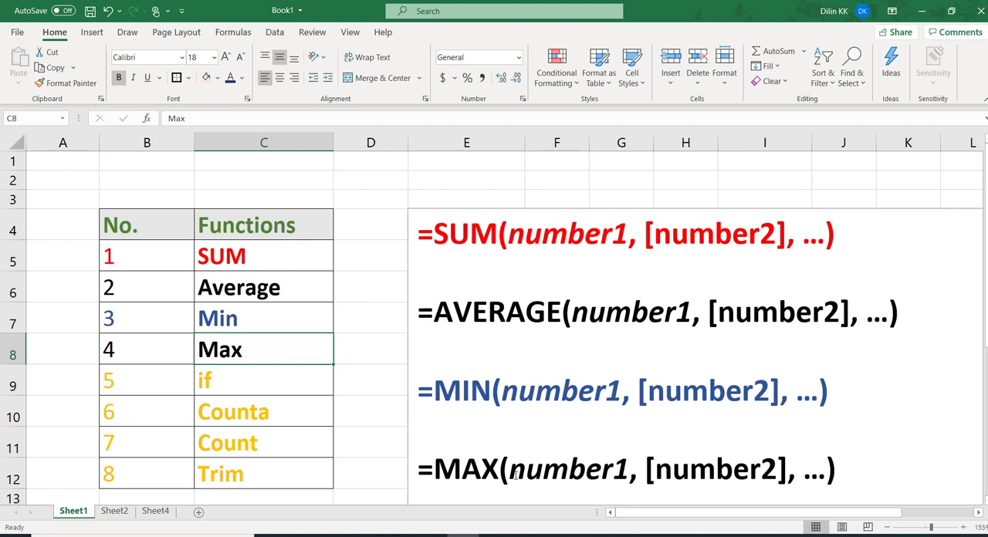
left_click(115, 510)
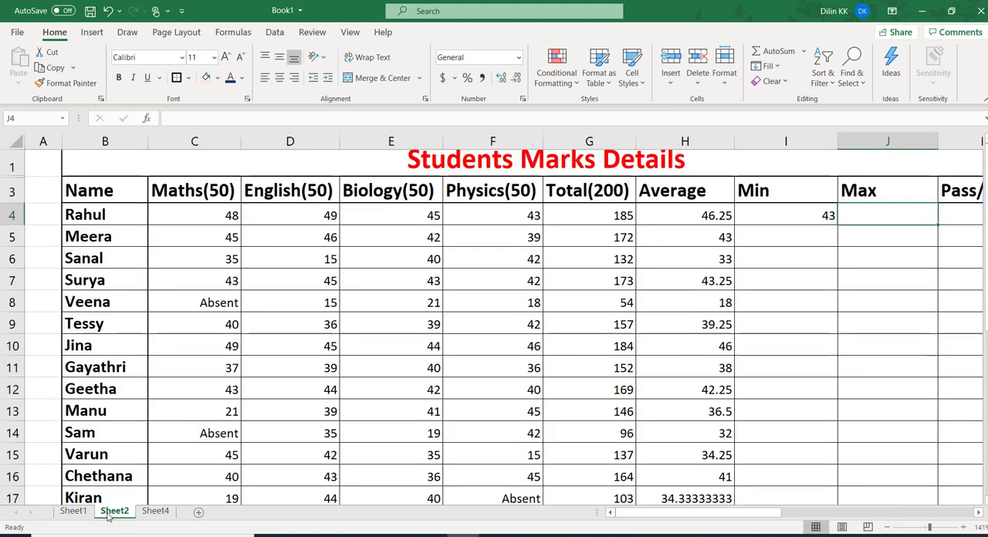
type("=")
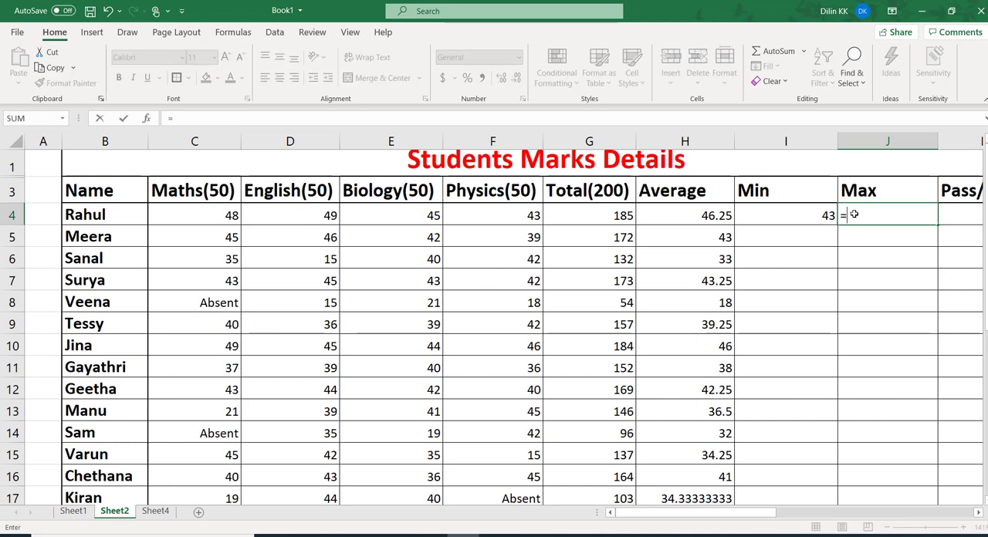
type("ma")
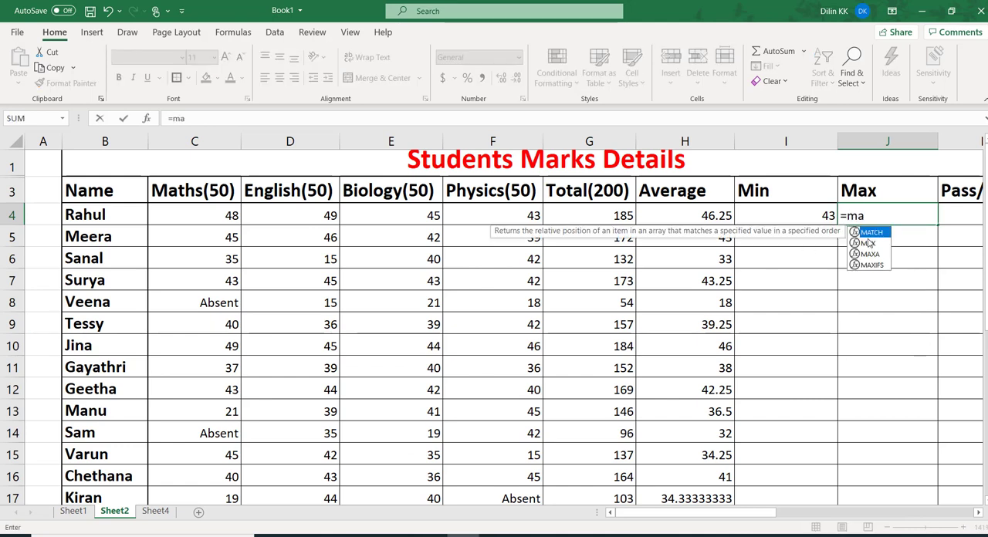
double_click(869, 245)
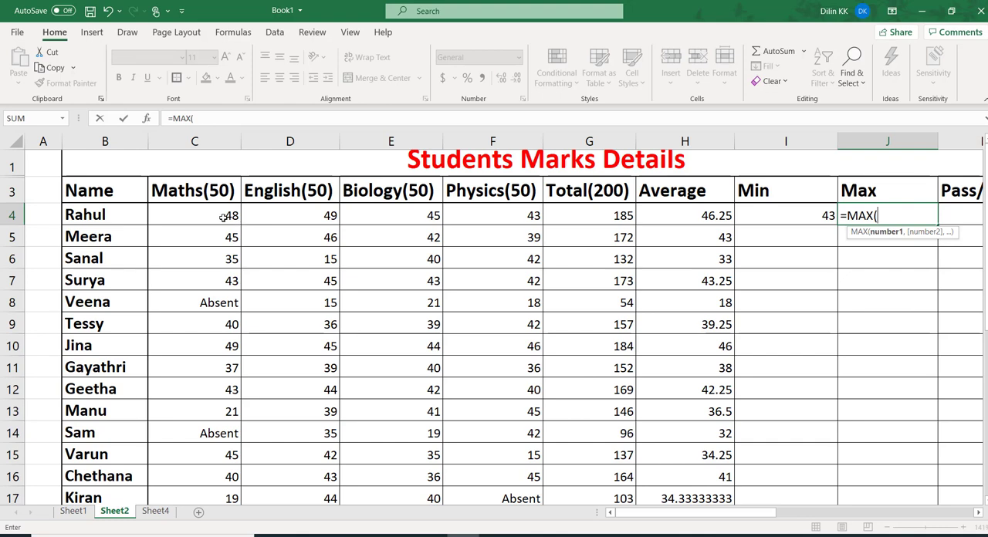
left_click_drag(223, 218, 463, 208)
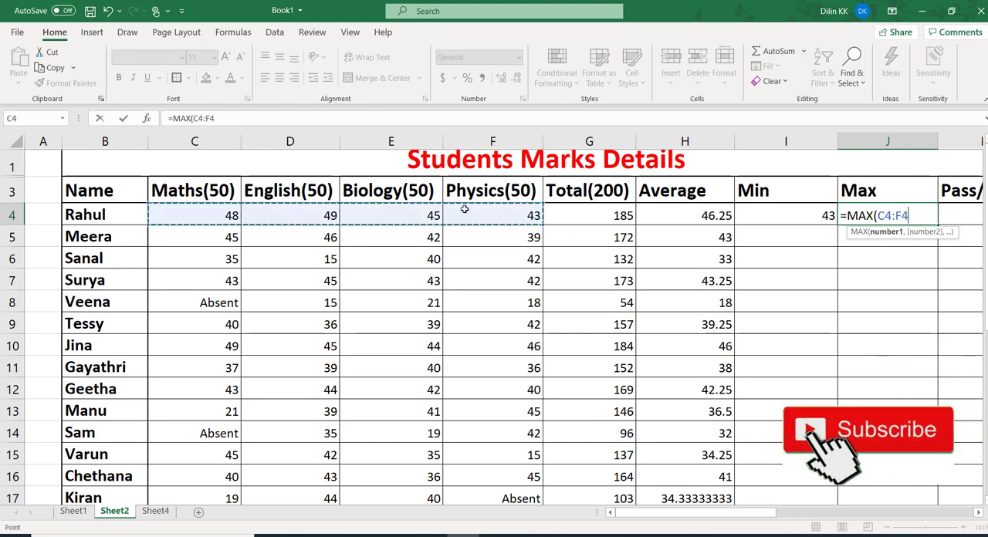
type(")")
key("Return")
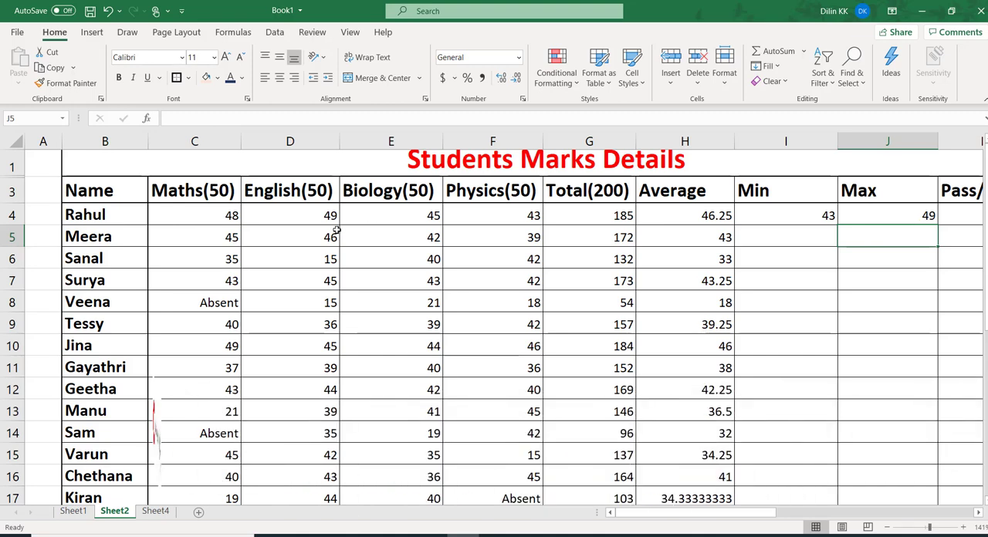
left_click(302, 220)
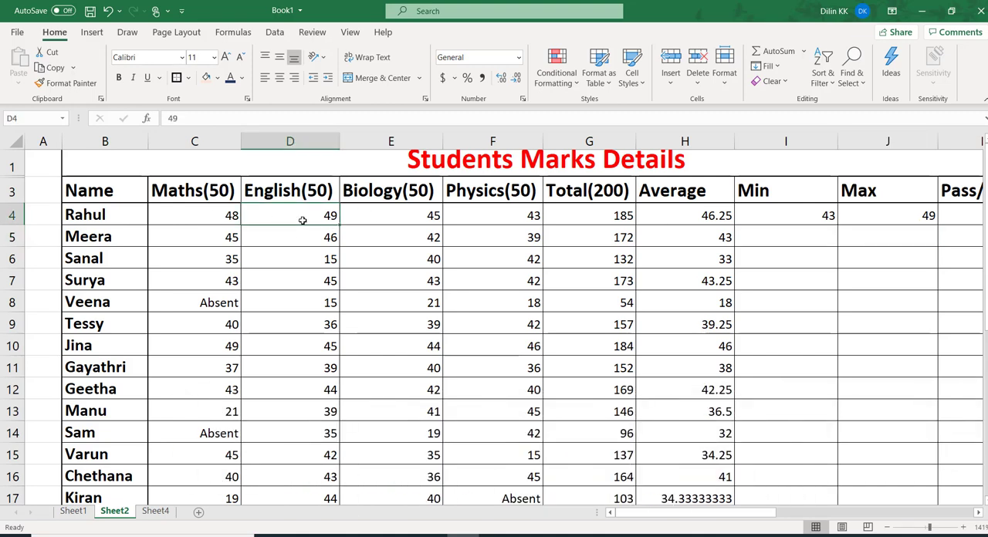
Examine the IF function's arguments and the Passed/Failed example formula on Sheet4 for the Pass/Fail column
left_click_drag(770, 513, 812, 511)
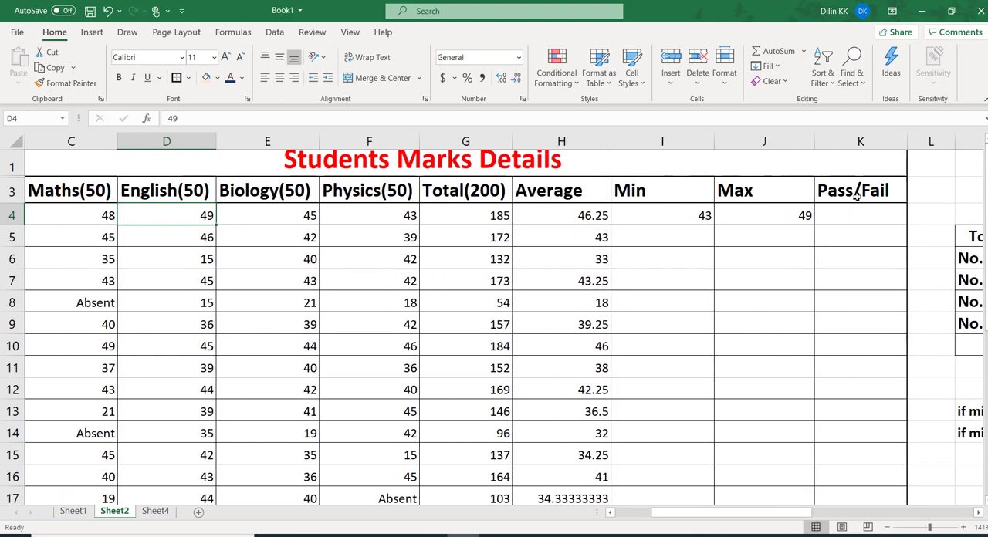
left_click(156, 515)
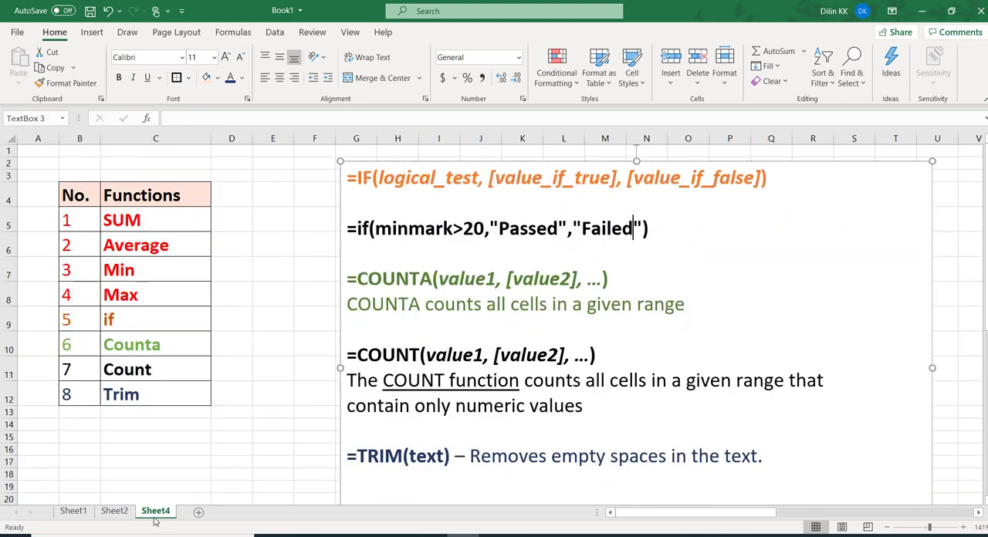
left_click(120, 321)
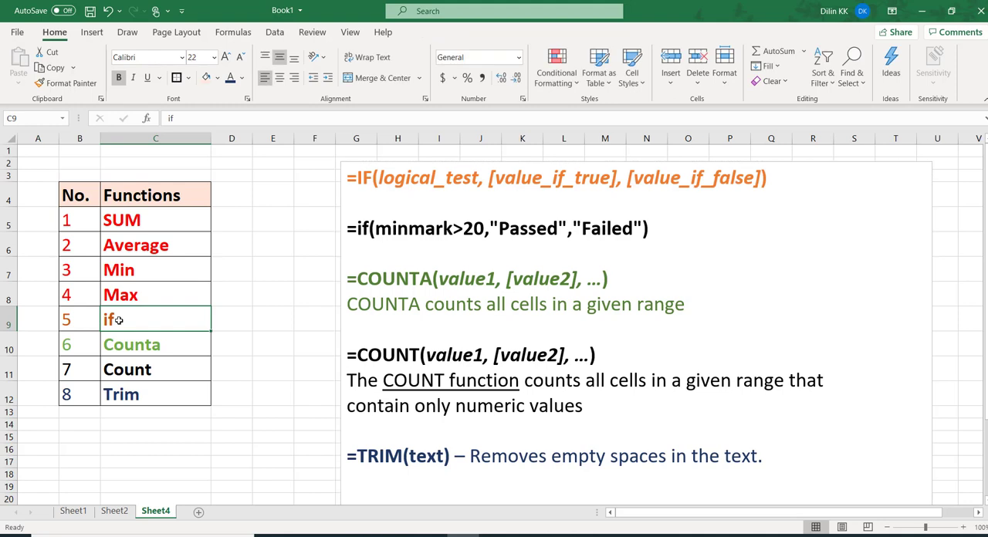
left_click(362, 181)
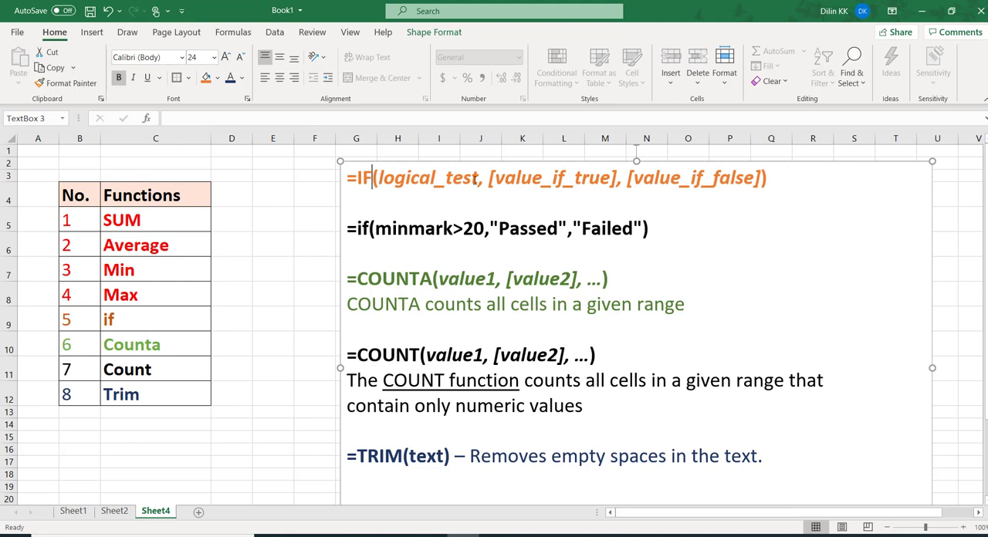
double_click(380, 184)
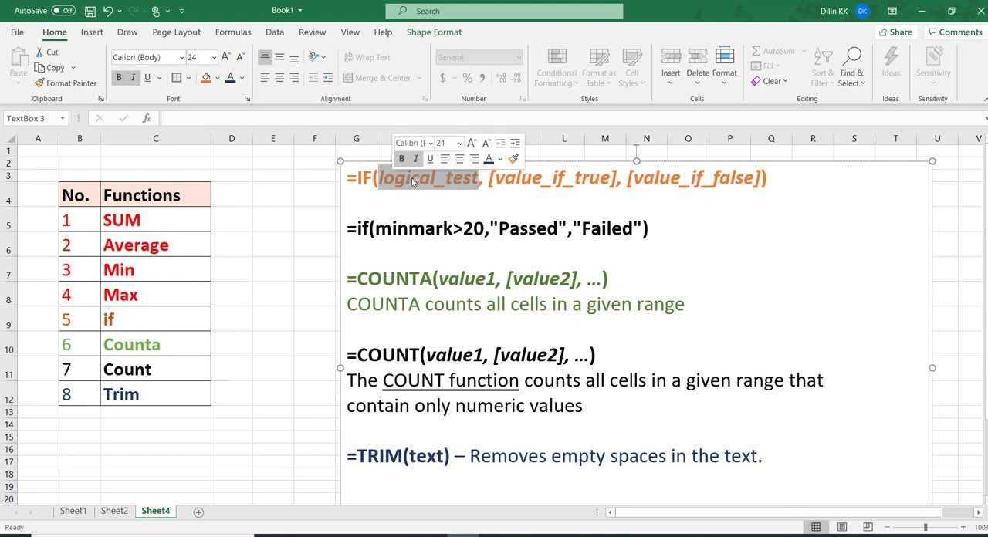
left_click(419, 179)
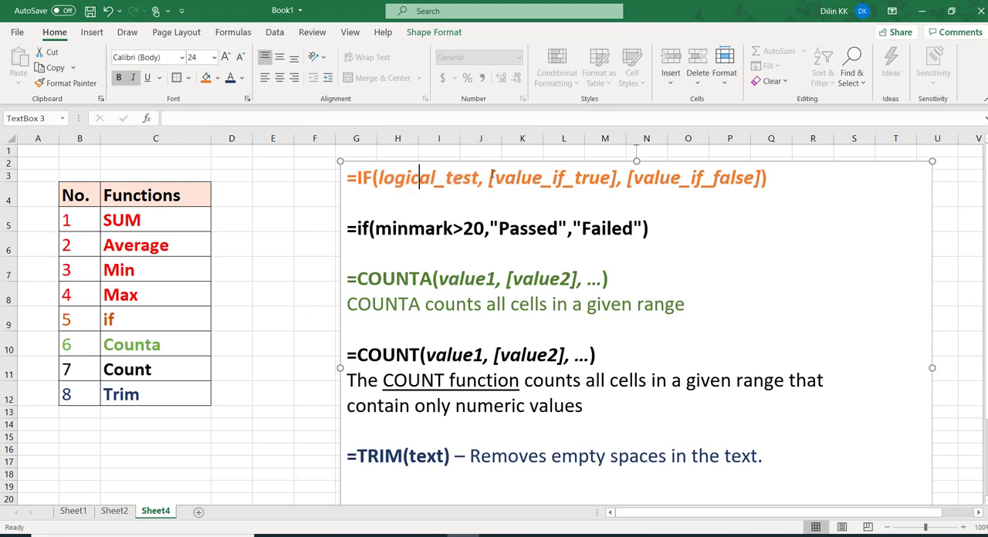
left_click_drag(494, 177, 611, 177)
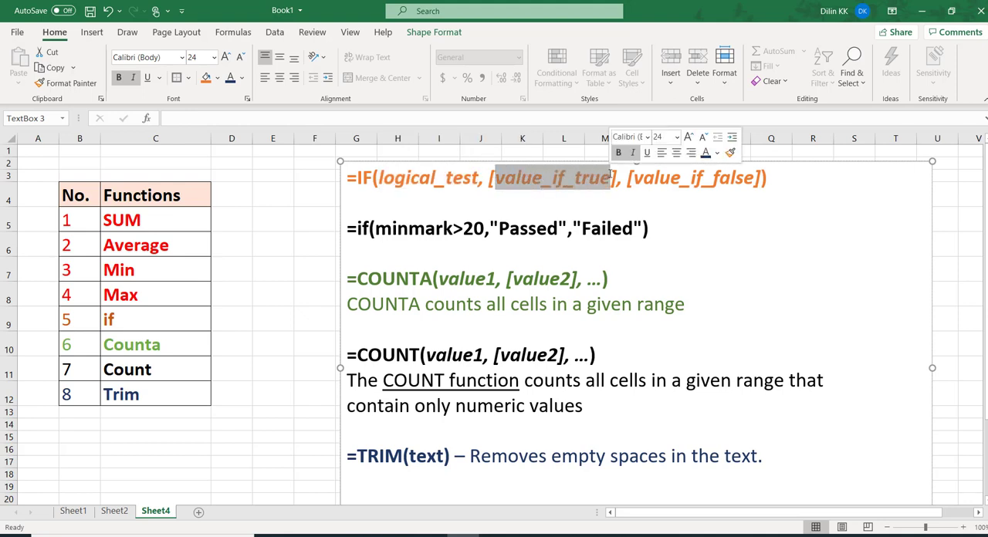
left_click(644, 178)
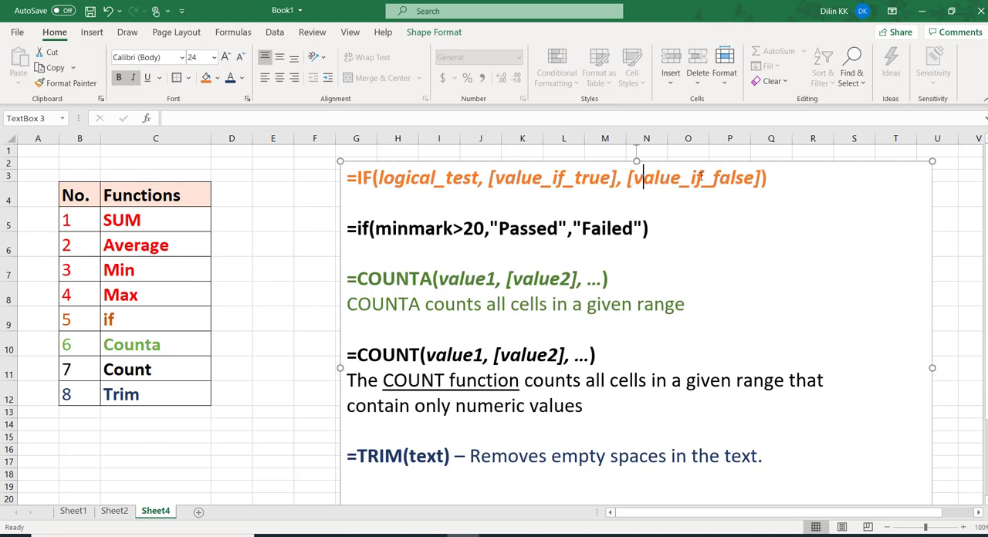
left_click_drag(699, 177, 749, 178)
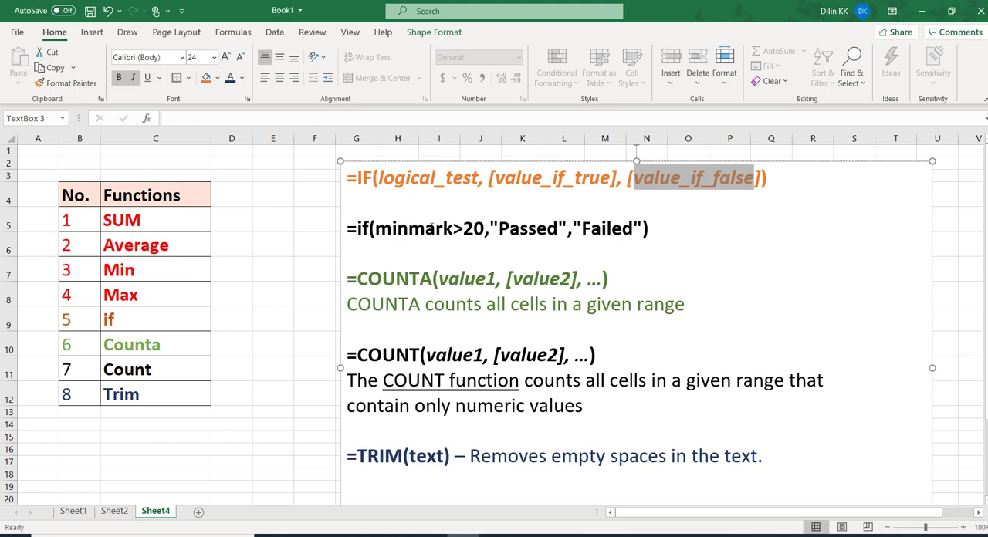
left_click_drag(391, 229, 453, 228)
left_click(463, 229)
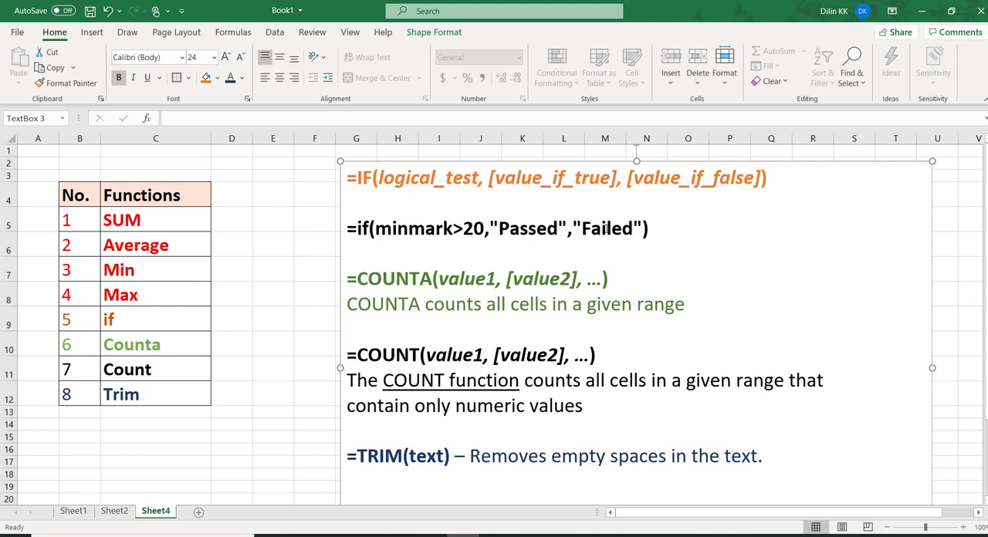
left_click(607, 229)
Enter =IF(I4>20,"Passed","Failed") in cell K4 of Sheet2 for the first student's Pass/Fail result
left_click(114, 511)
left_click(828, 217)
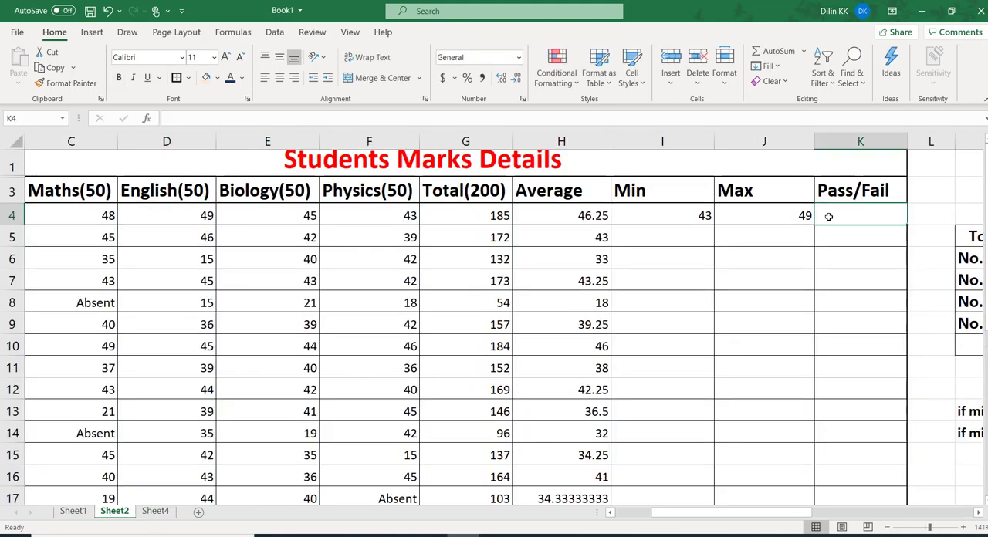
type("=i")
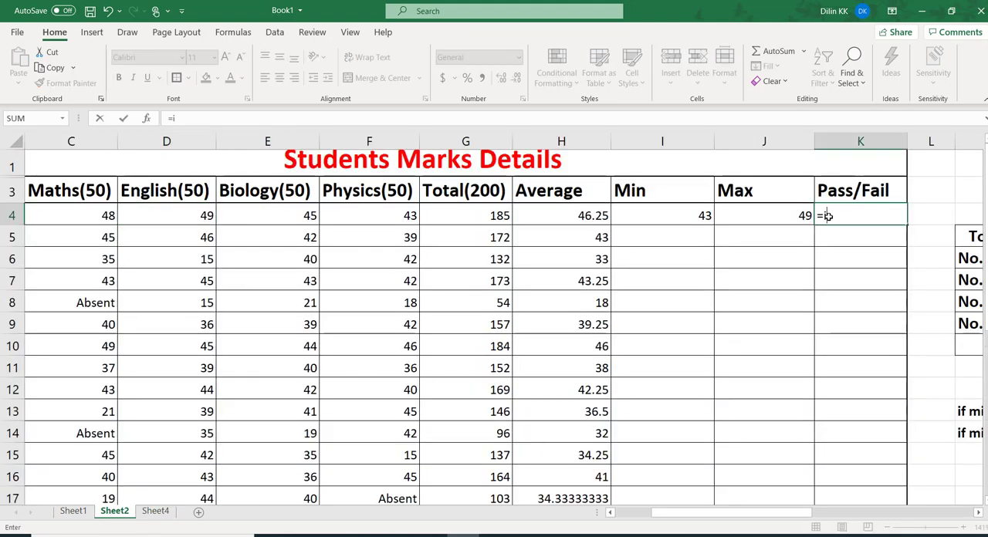
type("f")
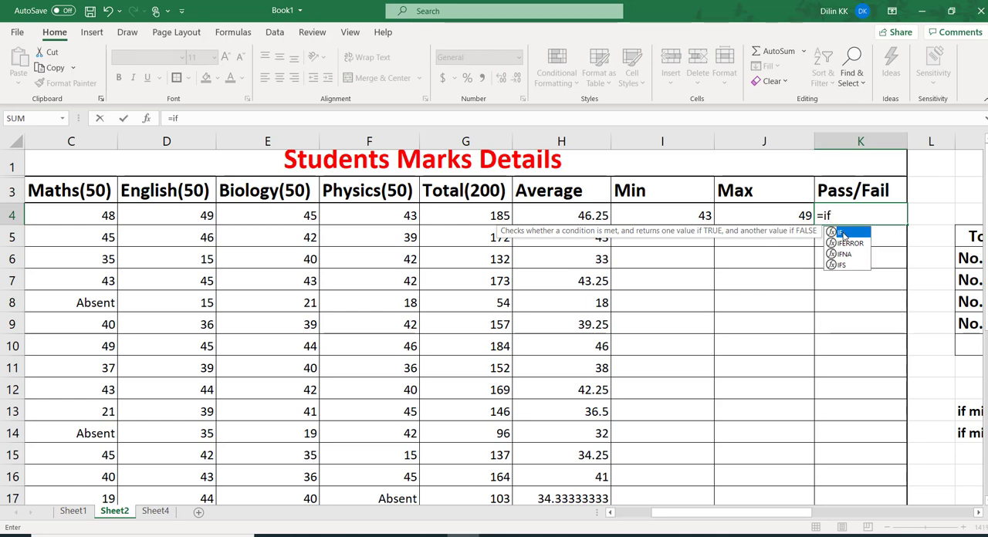
double_click(842, 234)
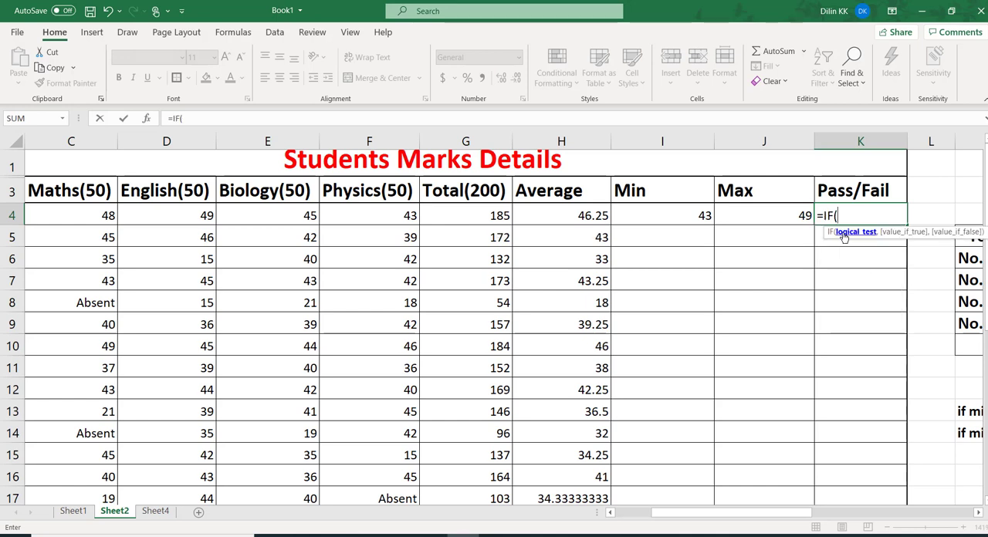
left_click(681, 218)
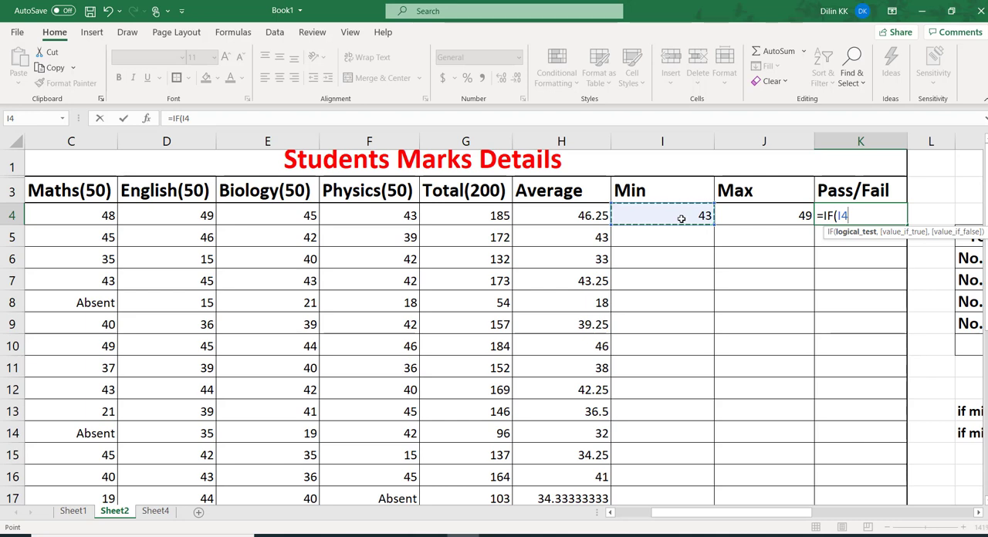
type(">20")
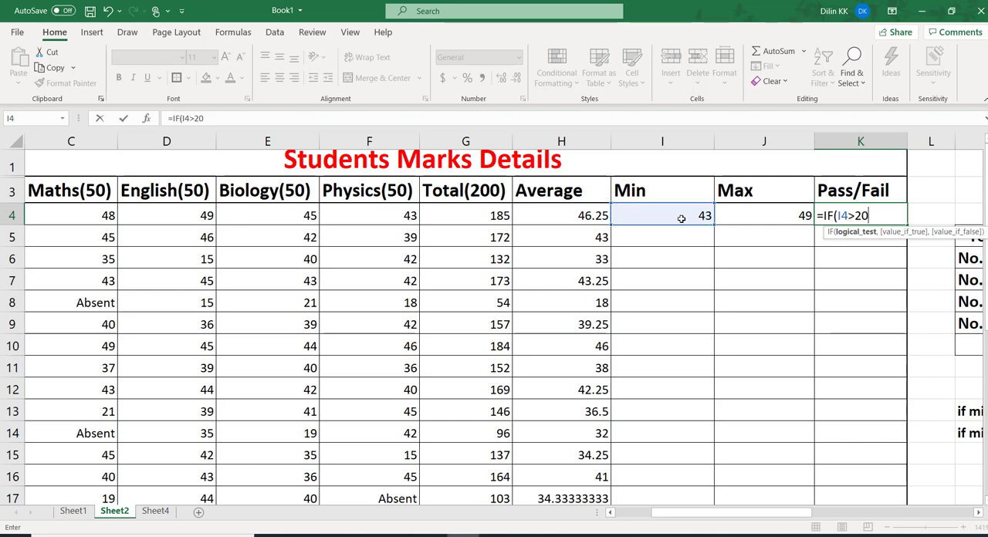
type(",")
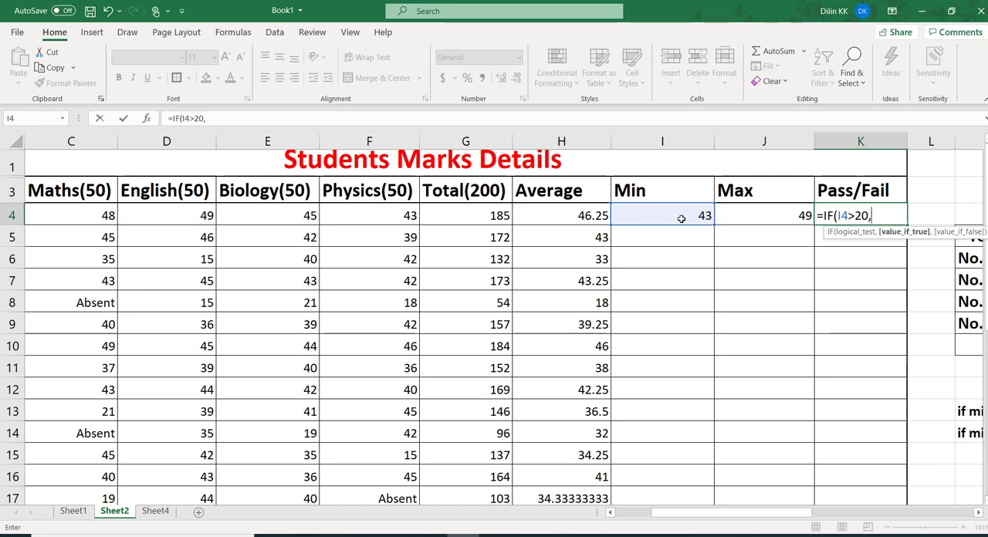
type("\"p")
key("BackSpace")
type("Passed")
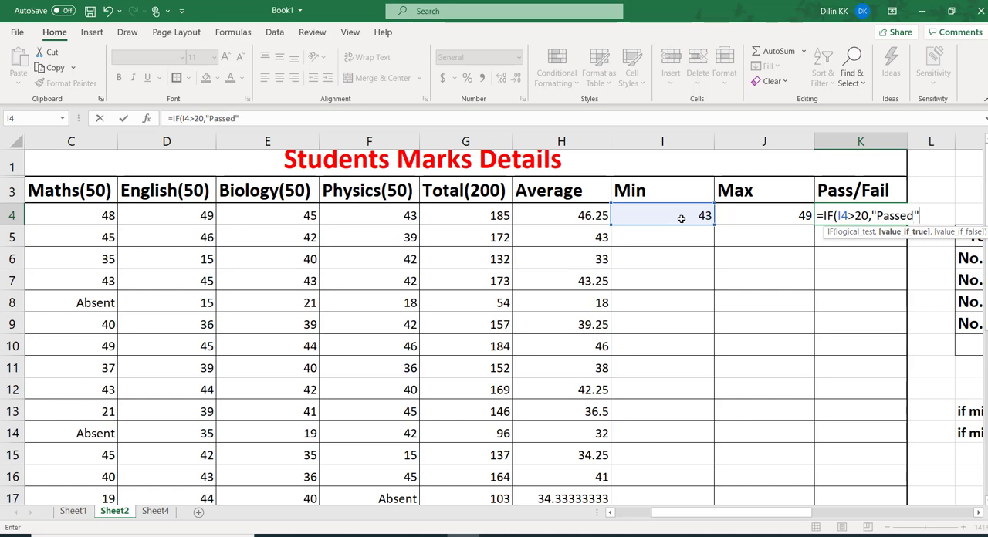
type("\",")
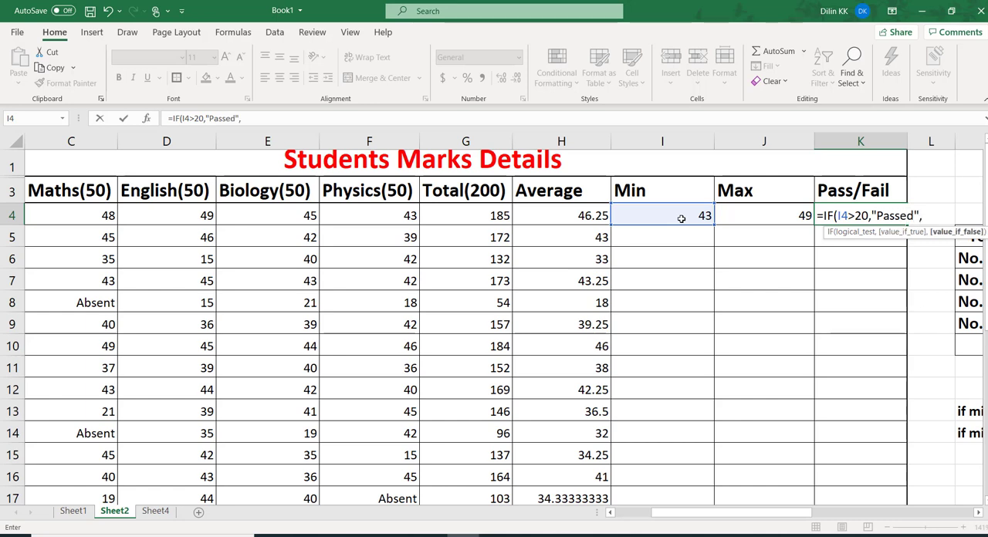
type("\"Failed\")")
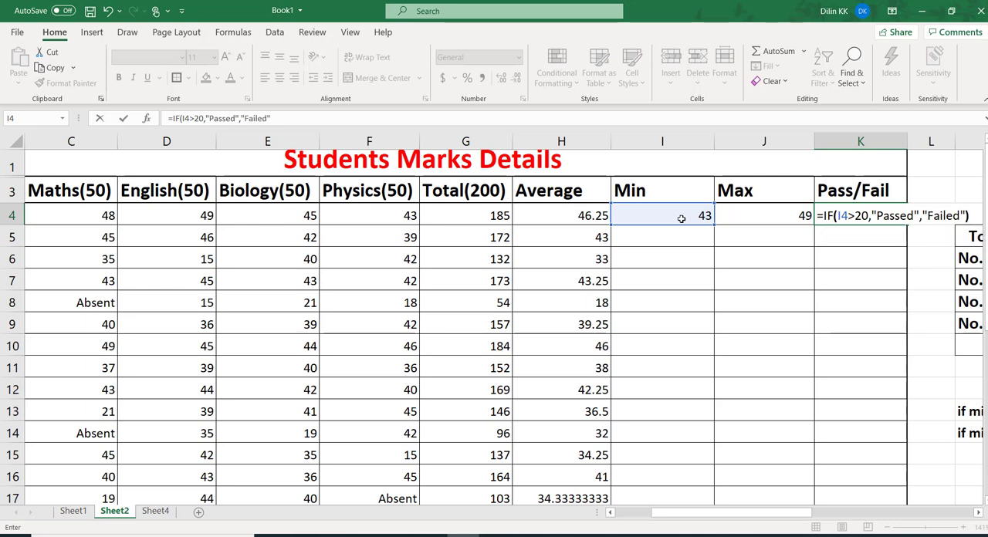
key("Return")
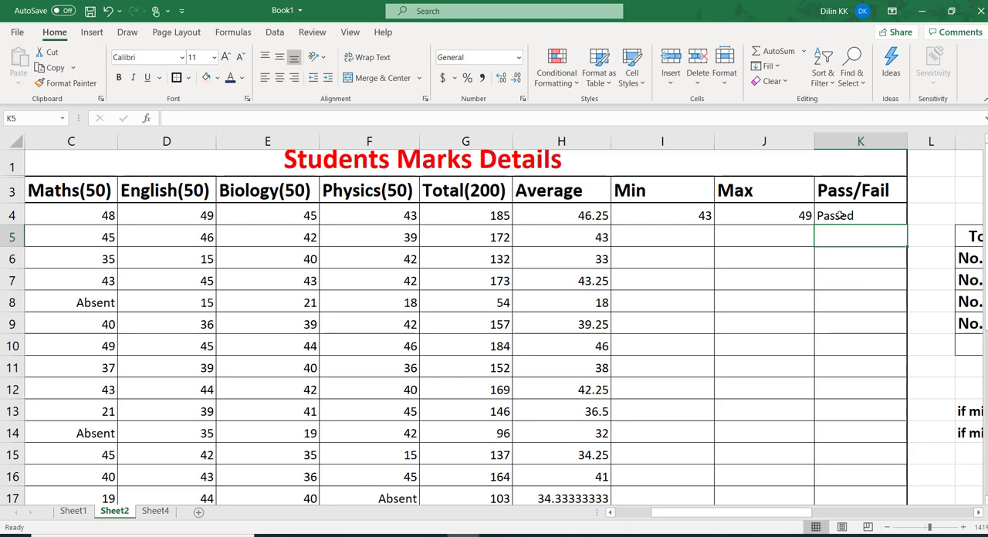
Fill the MIN formula from I4 and the MAX formula from J4 down their columns through row 28
left_click(682, 219)
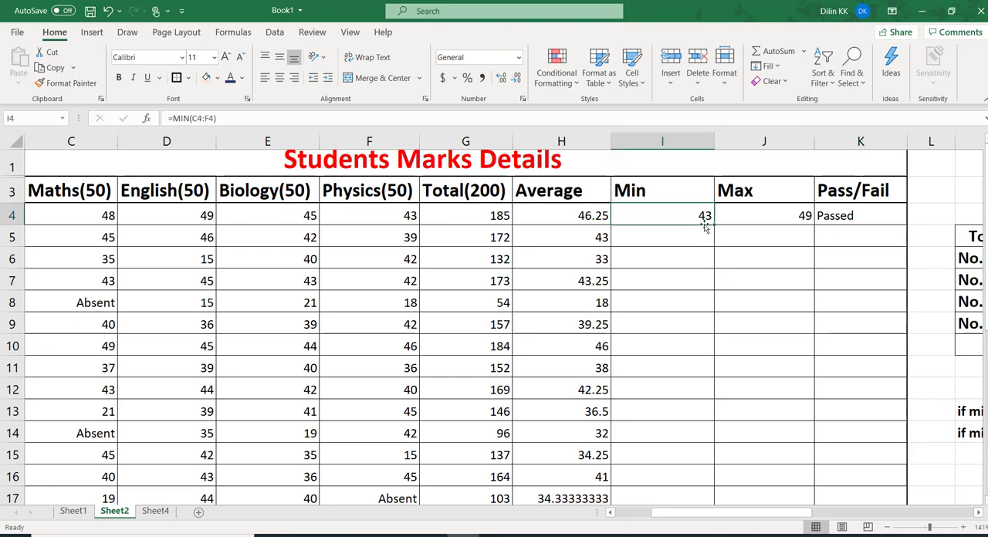
left_click_drag(715, 224, 678, 434)
scroll(494, 324, "up", 4)
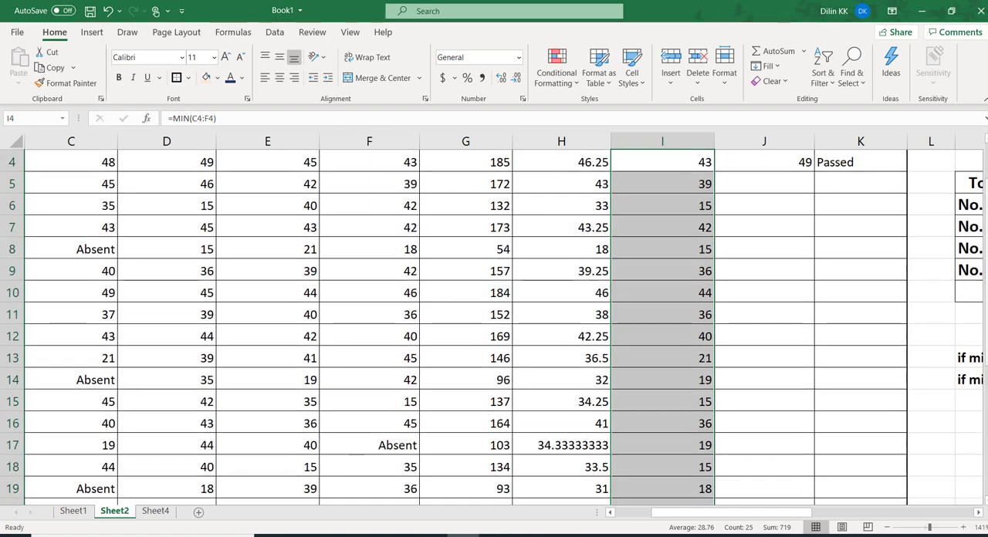
scroll(494, 324, "up", 1)
left_click(787, 214)
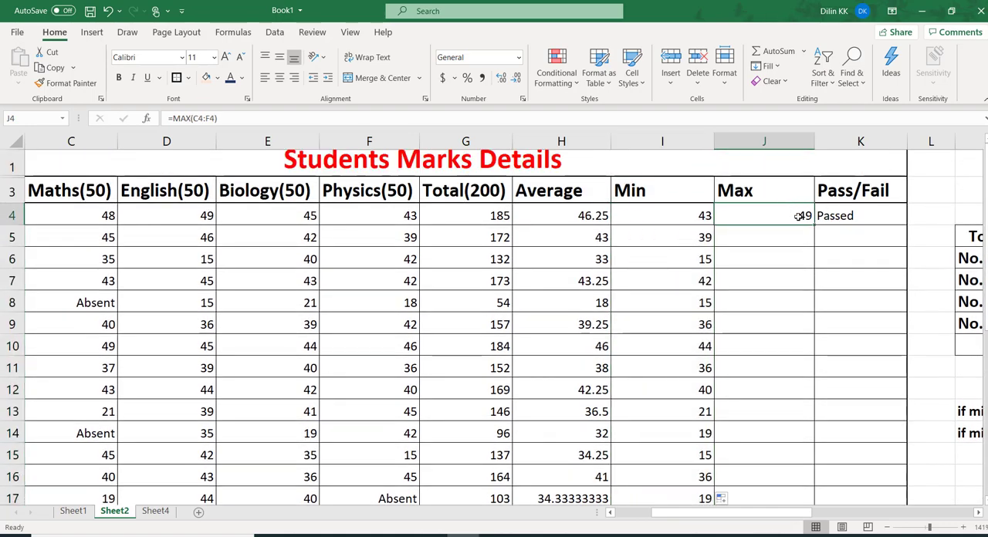
left_click_drag(802, 332, 784, 474)
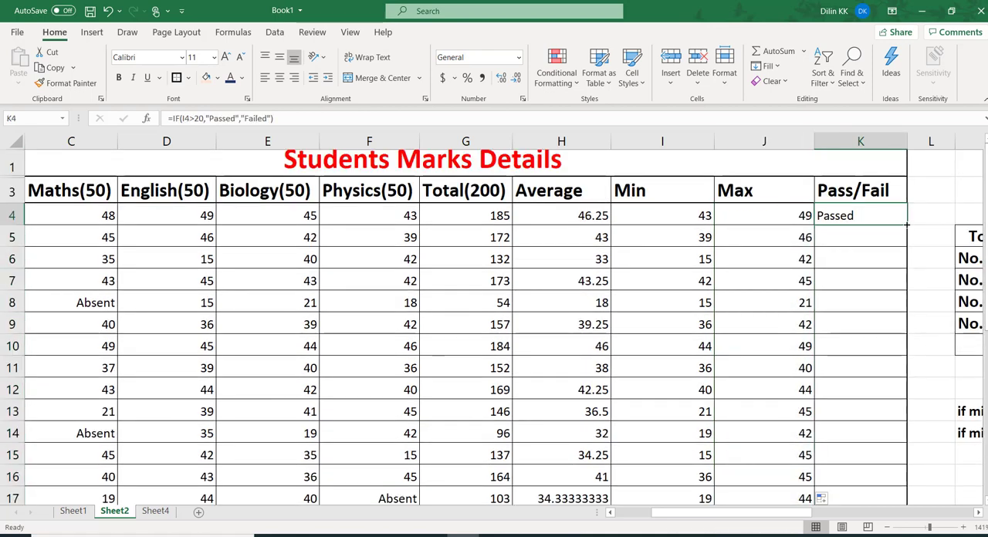
Fill the IF formula from K4 down the Pass/Fail column through K28 and check row 6's minimum against its result
left_click_drag(907, 224, 910, 482)
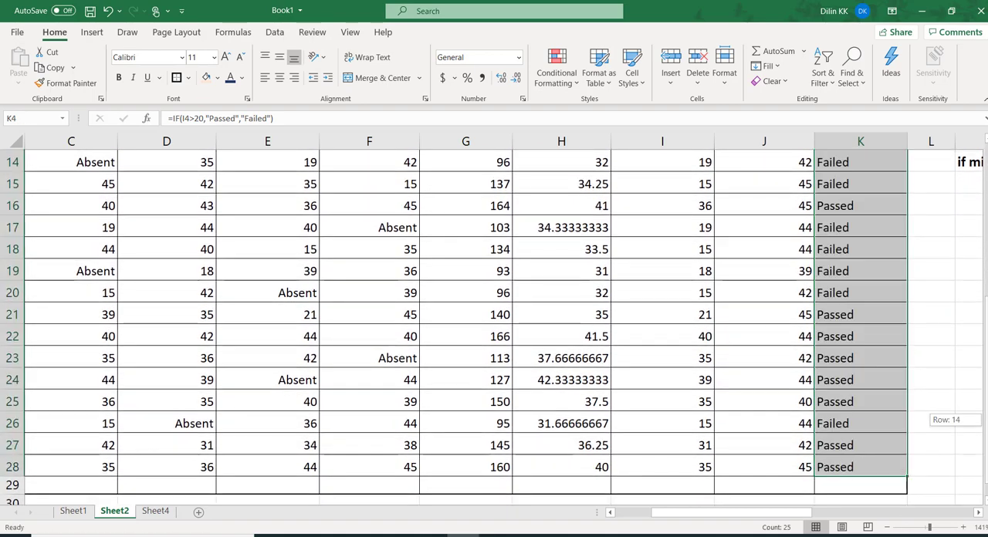
scroll(494, 324, "up", 5)
left_click(701, 260)
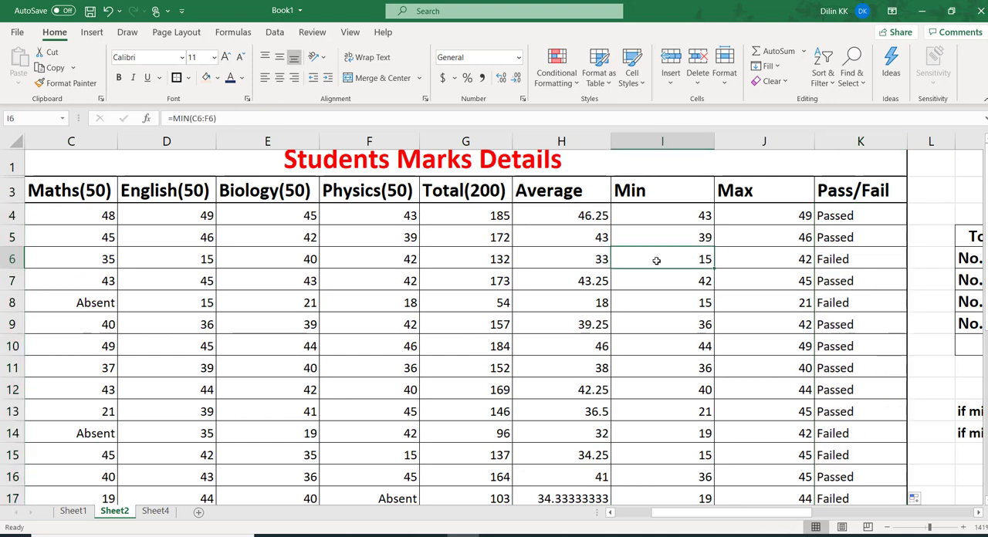
left_click(827, 259)
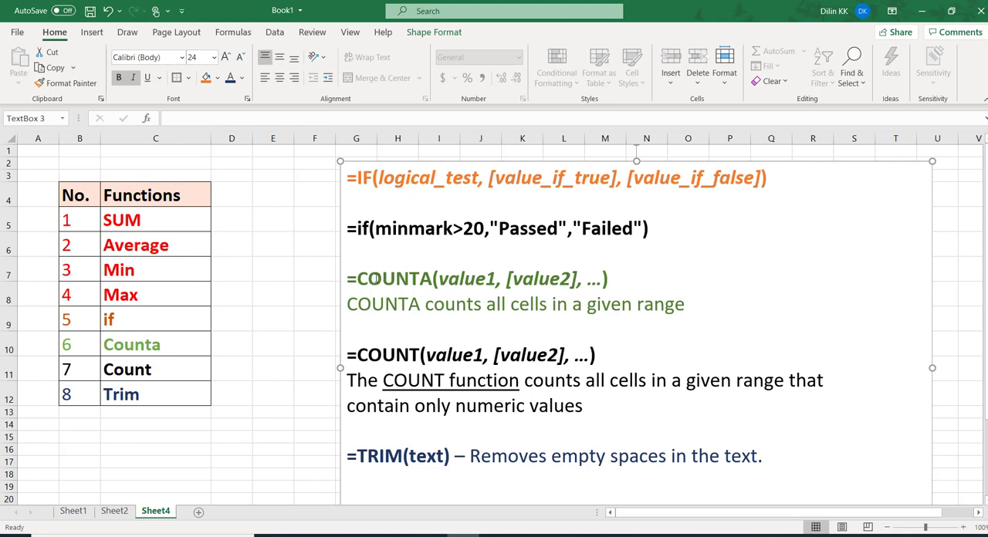
Review the COUNTA and COUNT descriptions on Sheet4 and enter =COUNTA(B4:B28) in cell N5 of Sheet2 for the total number of students
left_click_drag(682, 304, 432, 279)
left_click_drag(357, 355, 575, 405)
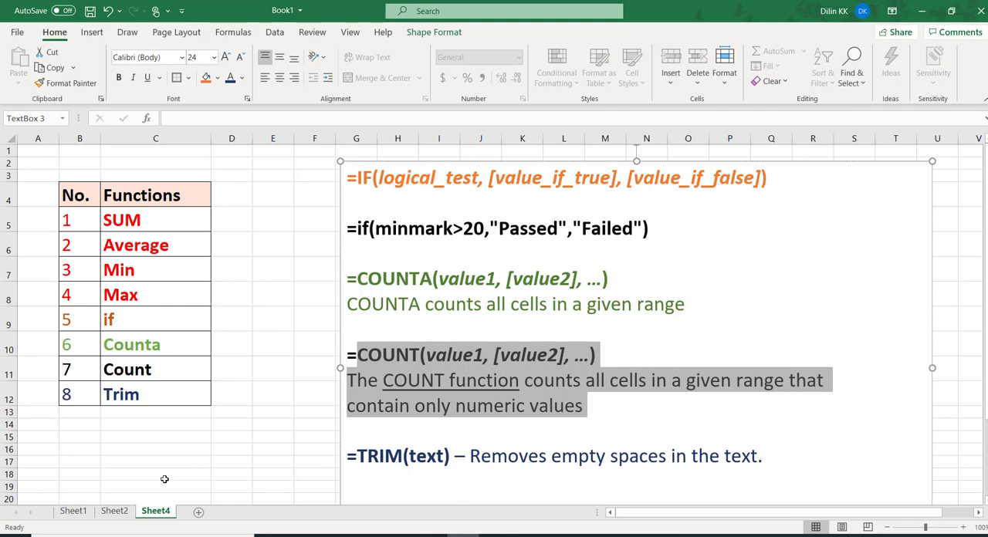
left_click(116, 513)
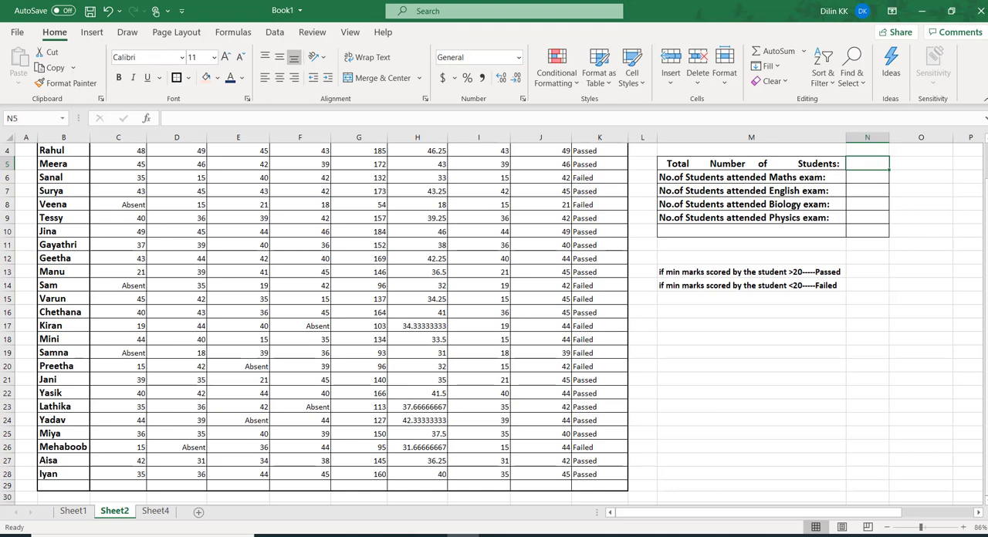
scroll(880, 231, "up", 1)
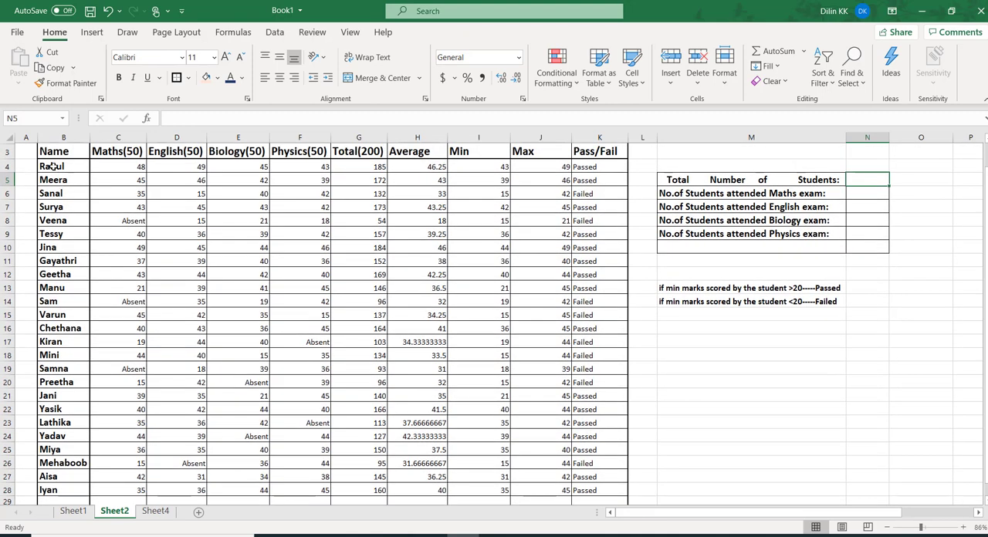
left_click_drag(54, 168, 61, 486)
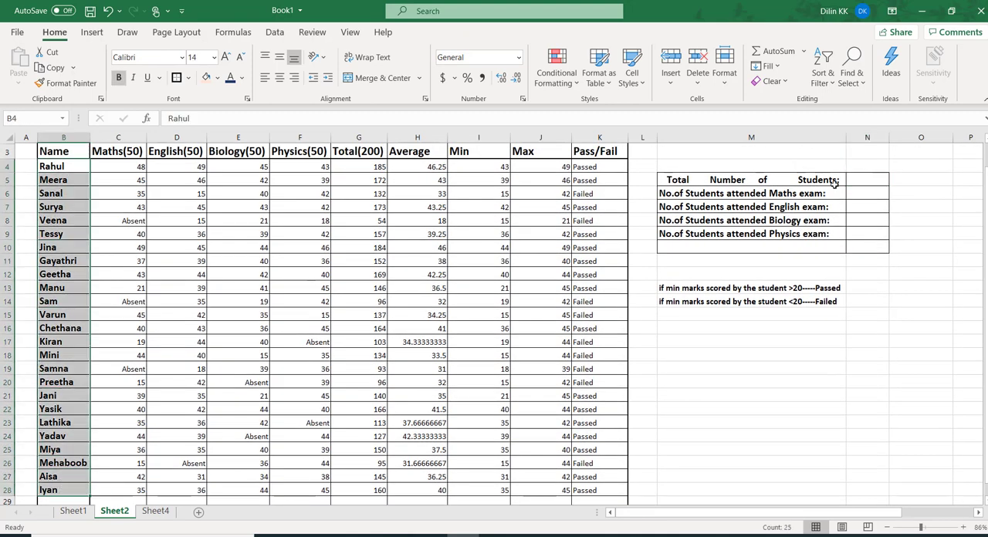
left_click(860, 181)
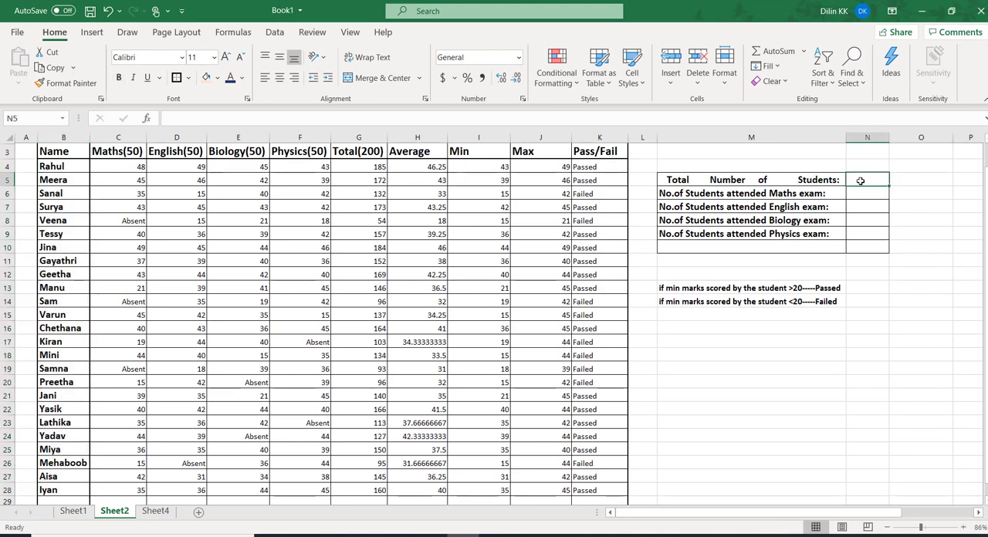
type("=")
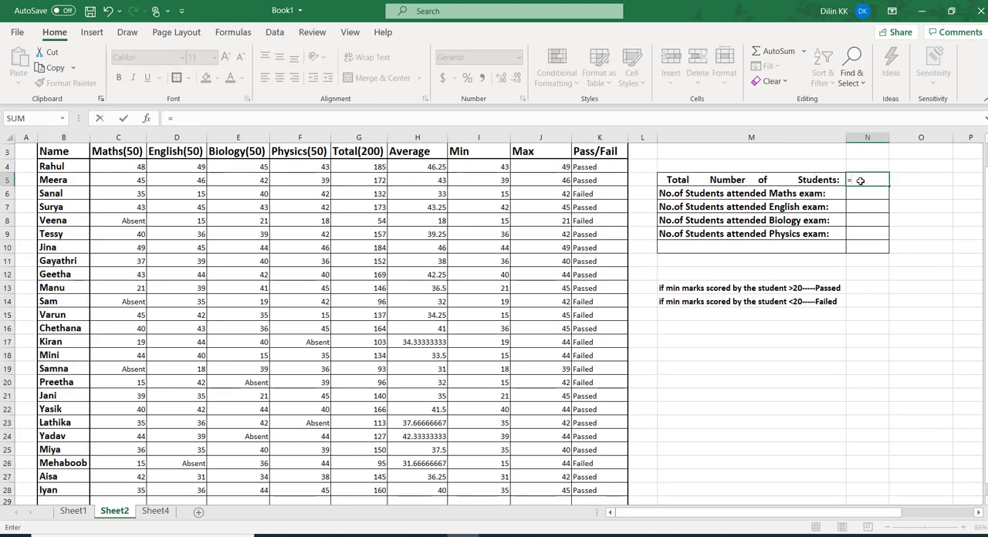
type("cou")
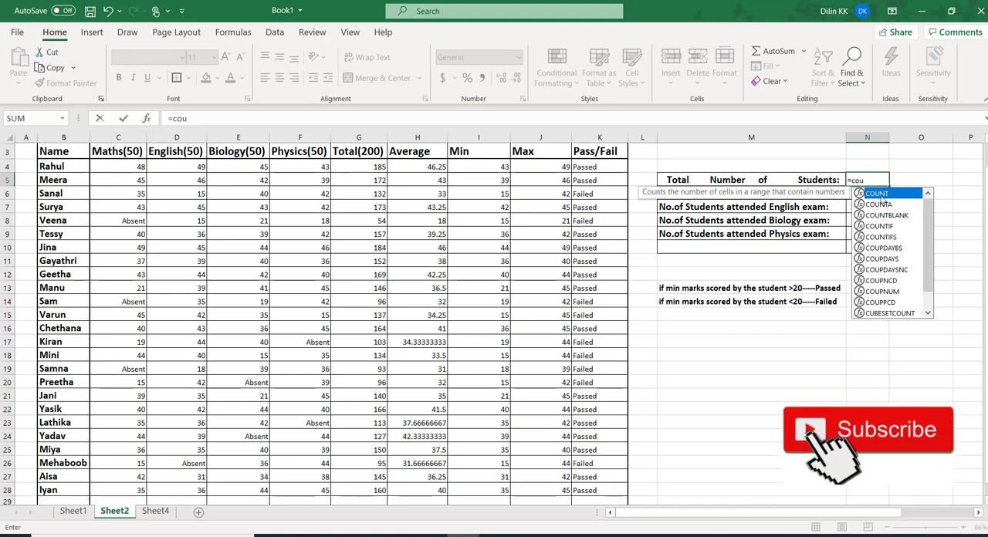
double_click(890, 205)
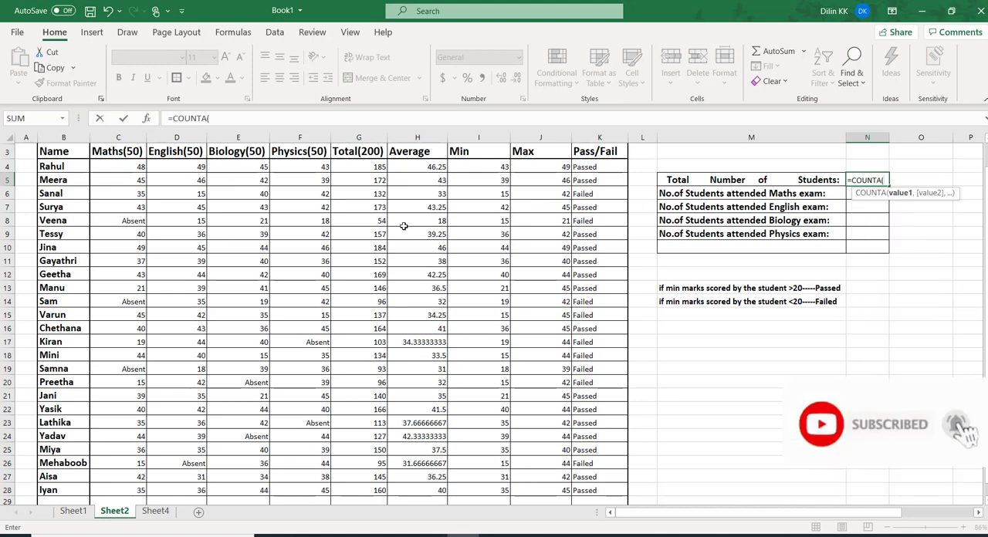
left_click_drag(61, 167, 61, 487)
type(")")
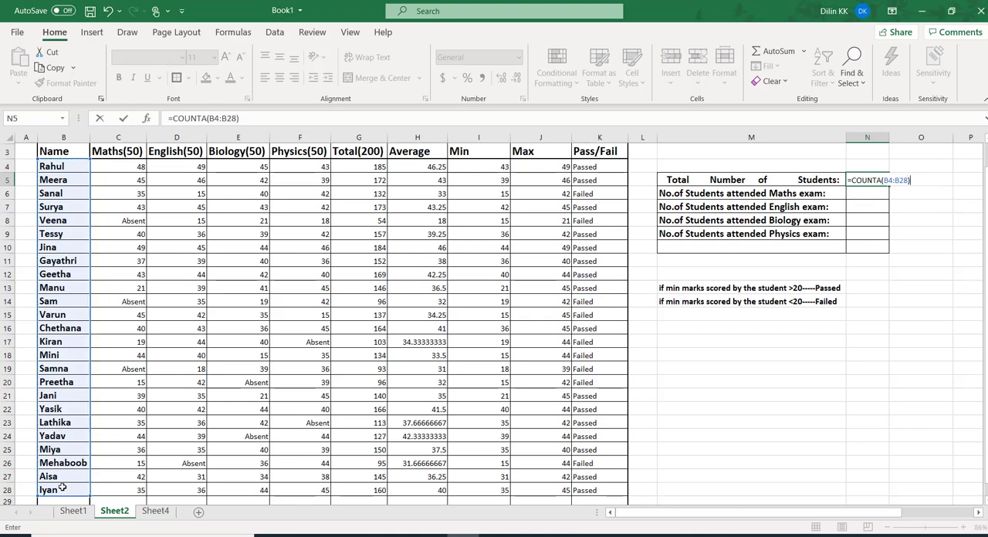
key("Return")
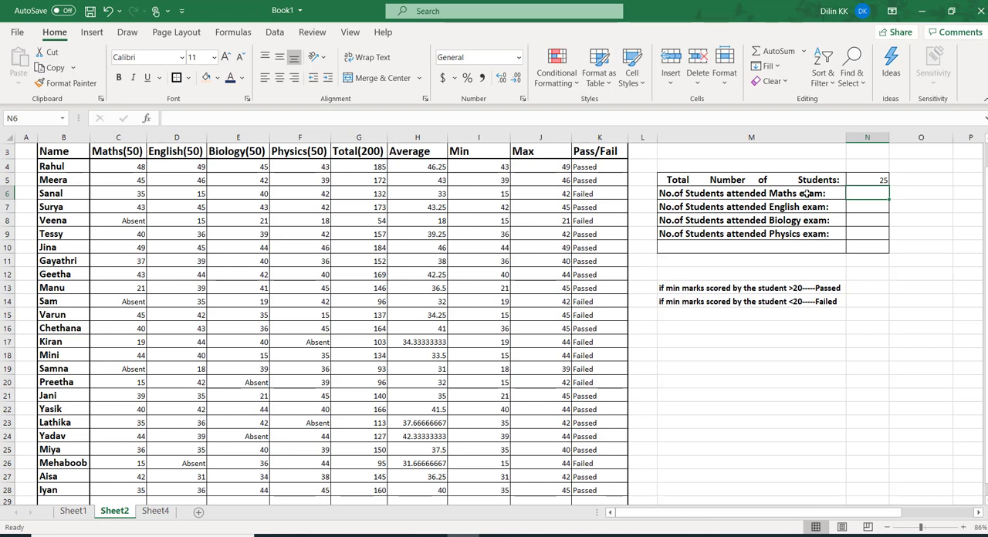
Enter =COUNT(C4:C28) in cell N6 for the number of students who attended the Maths exam
left_click_drag(131, 166, 126, 480)
mouse_move(125, 483)
left_mouse_down()
mouse_move(128, 494)
mouse_move(132, 474)
left_mouse_up()
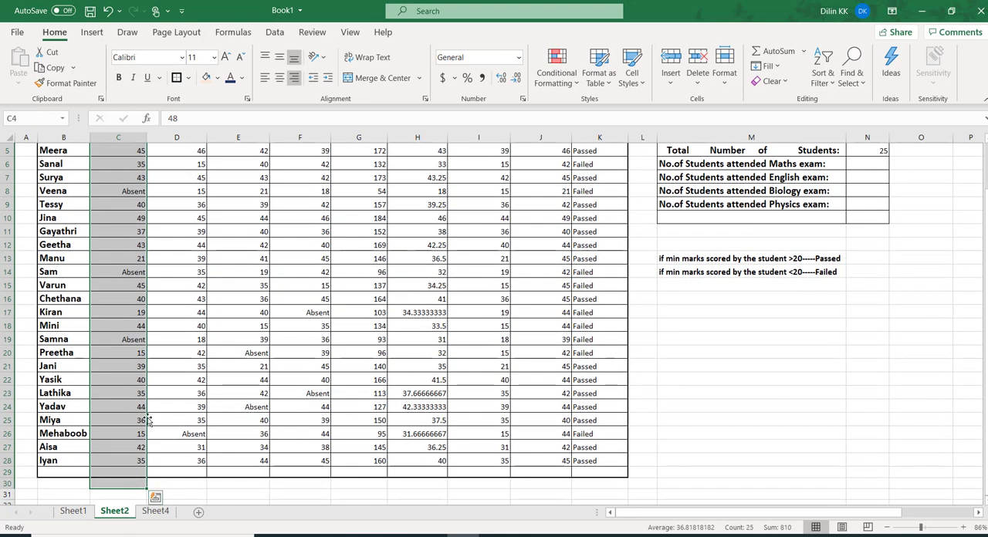
left_click(867, 165)
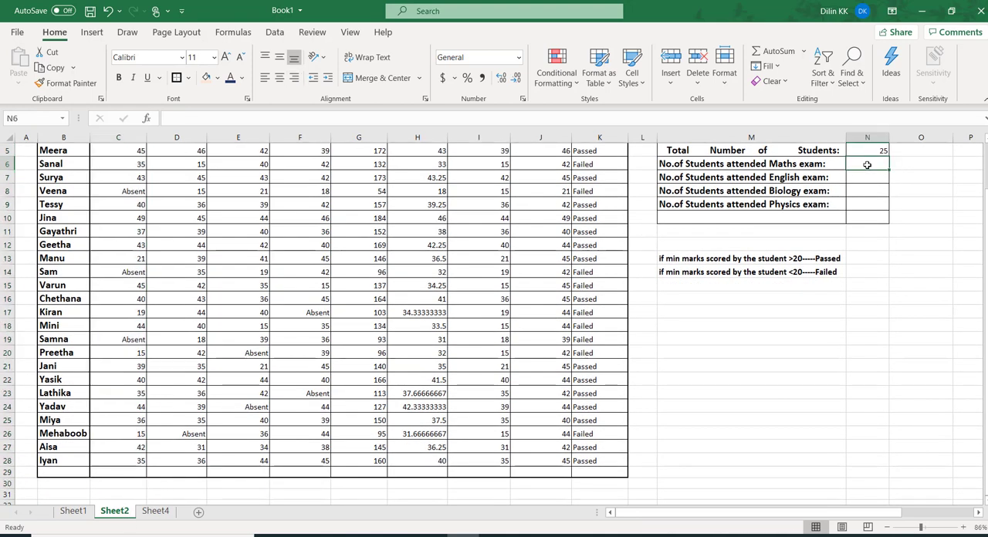
type("=cou")
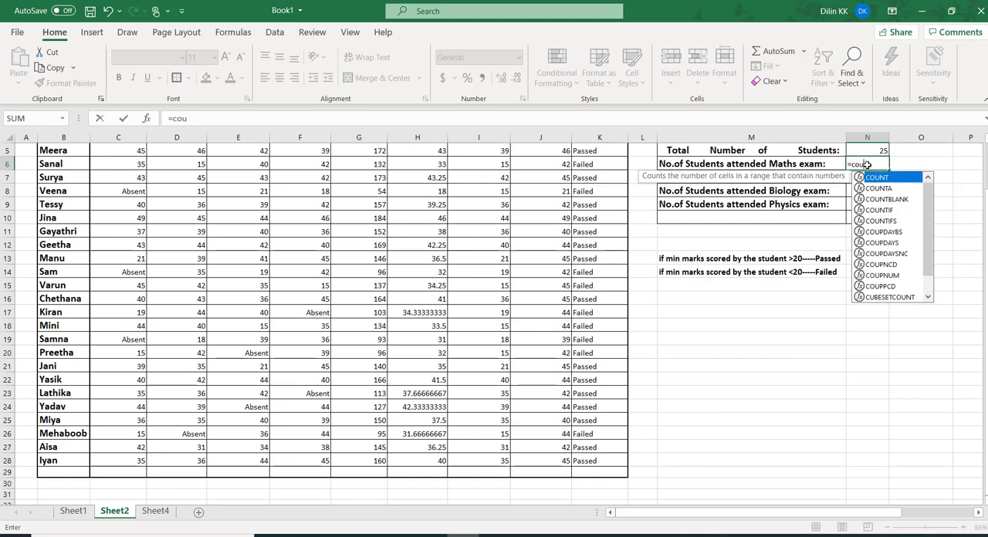
type("nt")
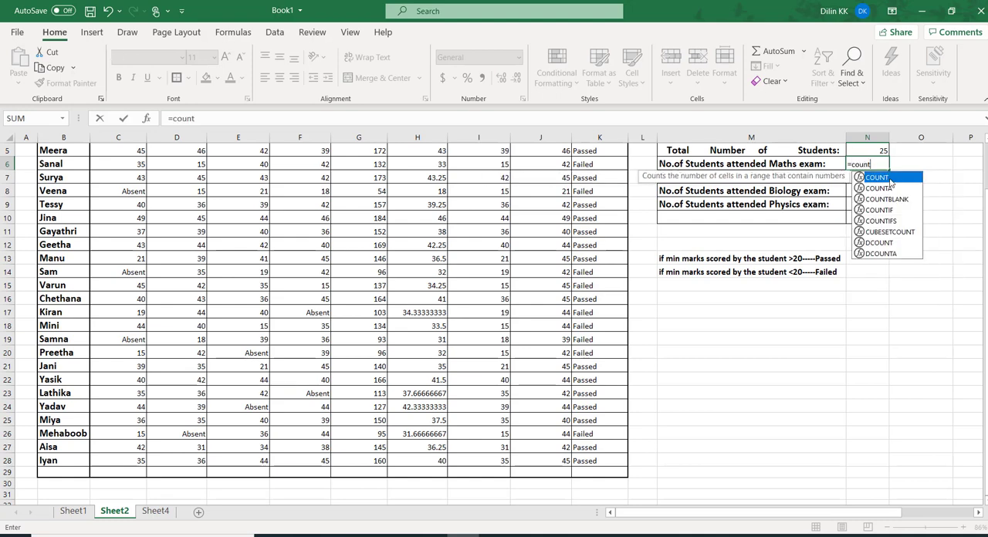
double_click(888, 179)
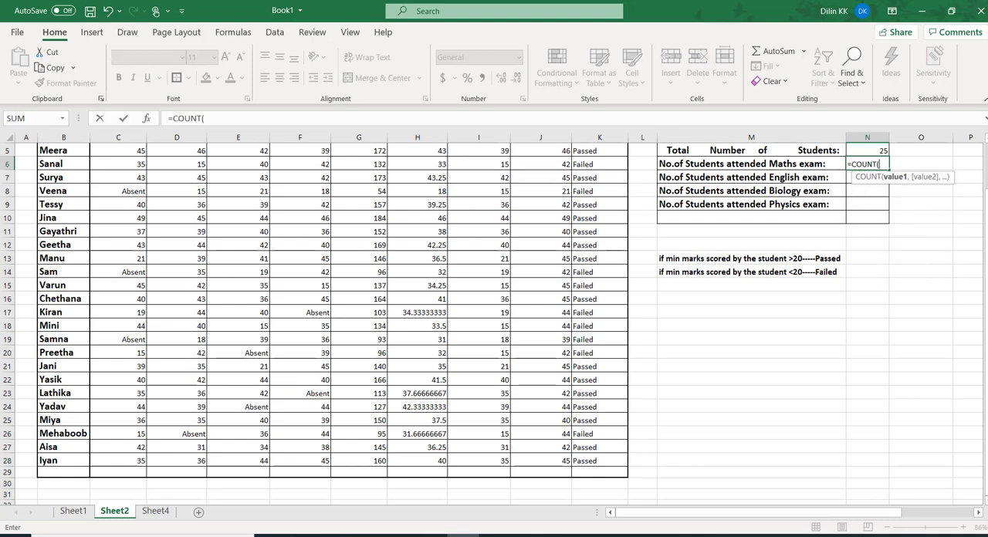
scroll(887, 185, "up", 1)
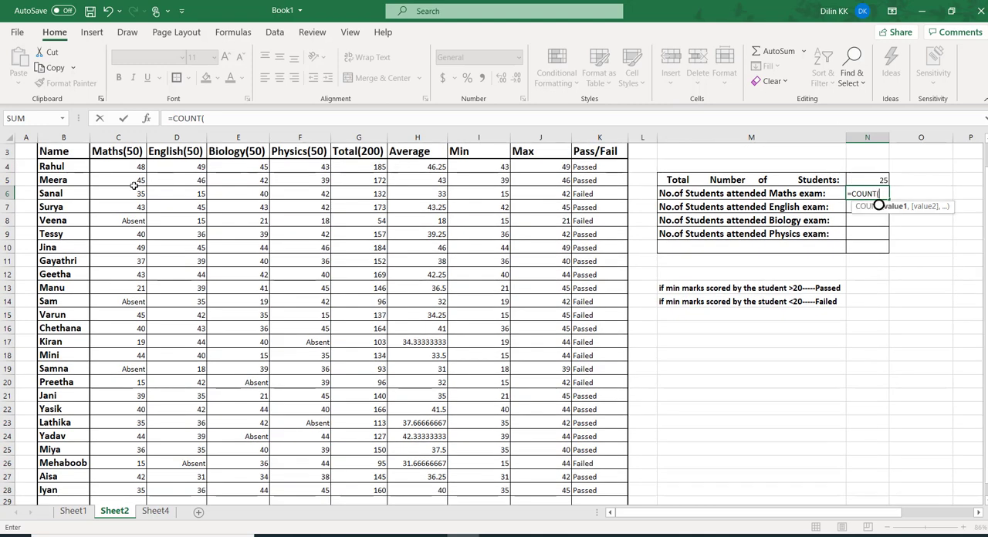
left_click_drag(122, 166, 133, 490)
type(")")
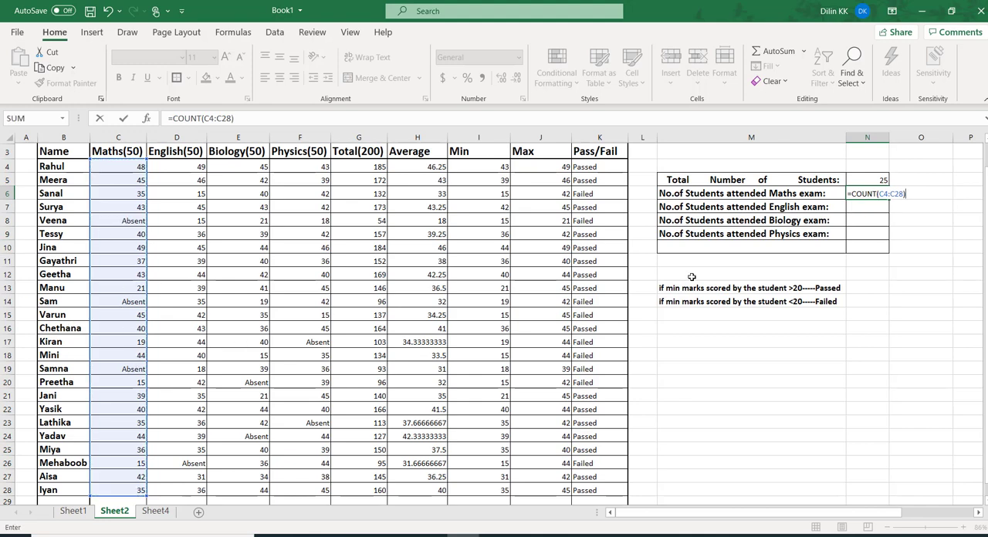
key("Return")
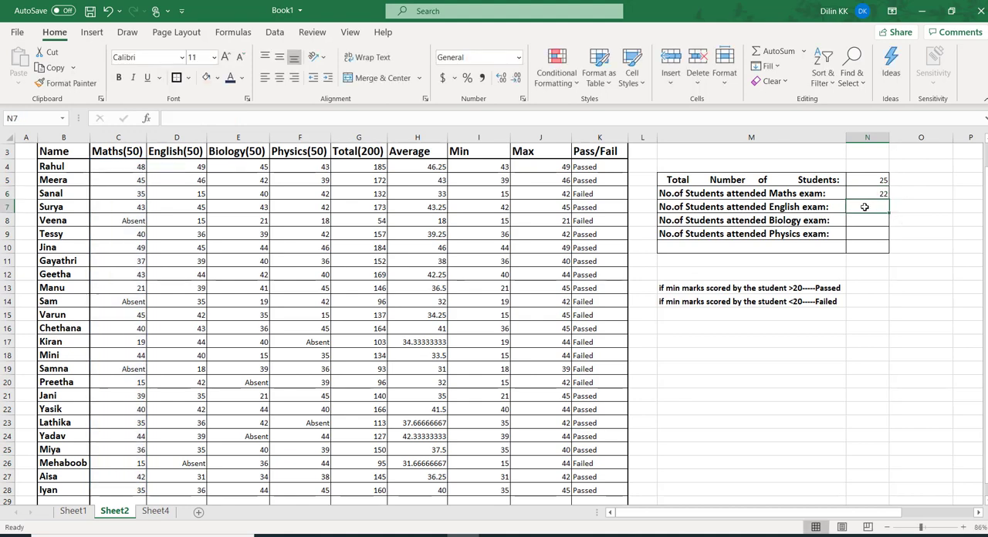
Enter =COUNT(D4:D28) in cell N7 for the number of students who attended the English exam
type("=count")
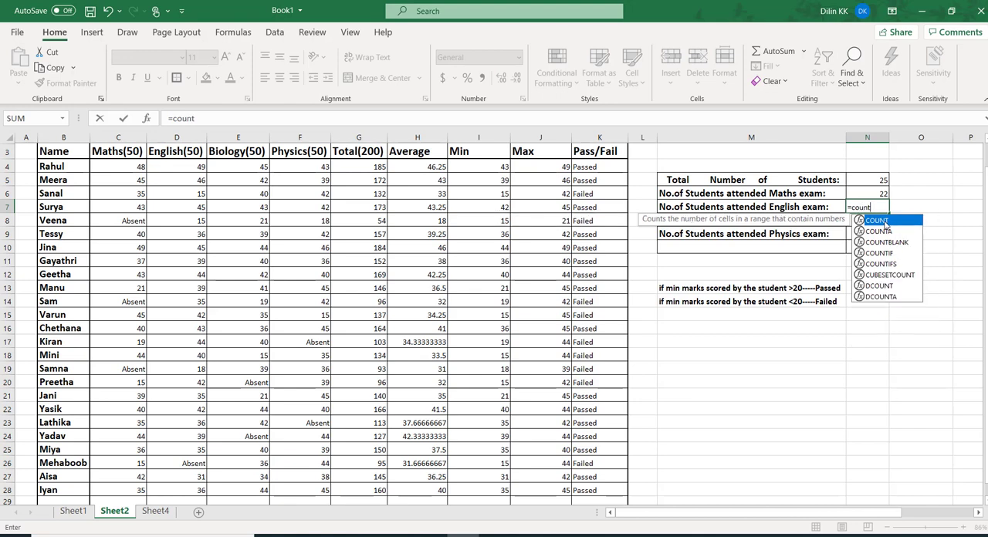
double_click(885, 223)
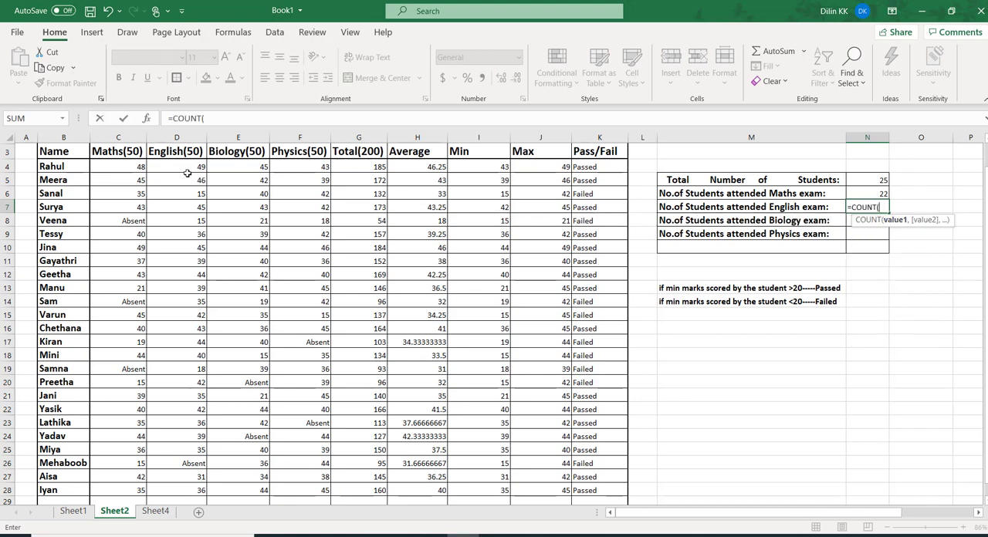
left_click_drag(185, 169, 178, 484)
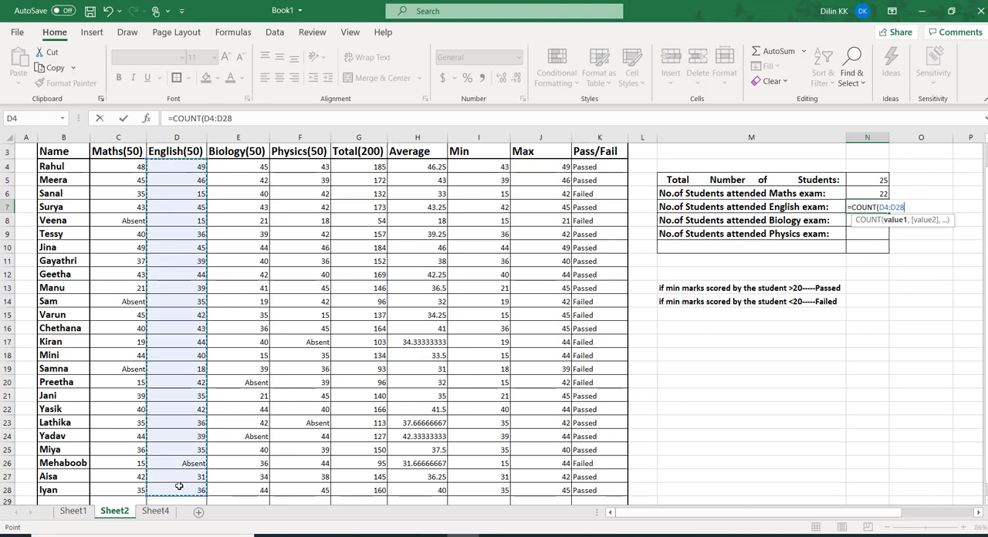
key("Return")
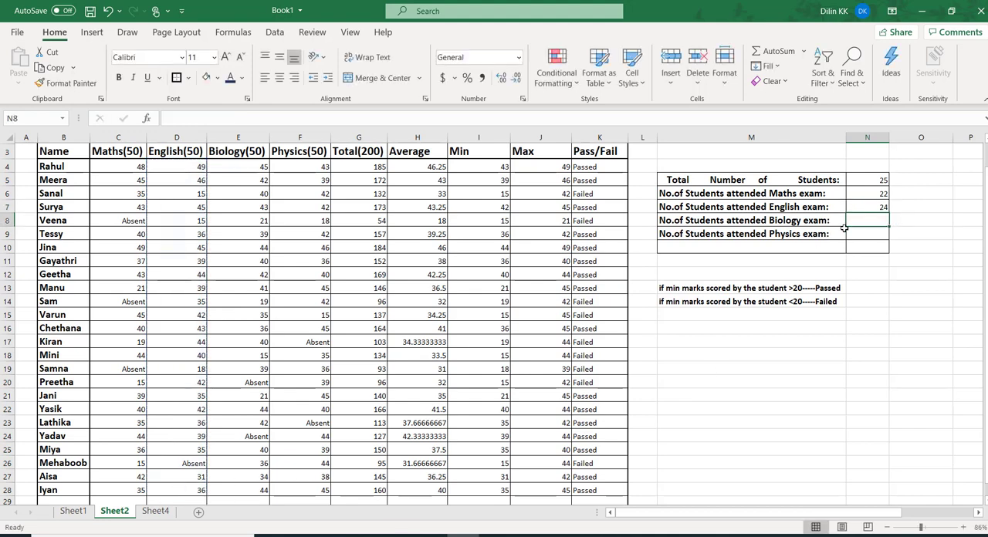
Enter a COUNT formula over the Biology marks in rows 4 to 28 in cell N8 for Biology exam attendance
type("=")
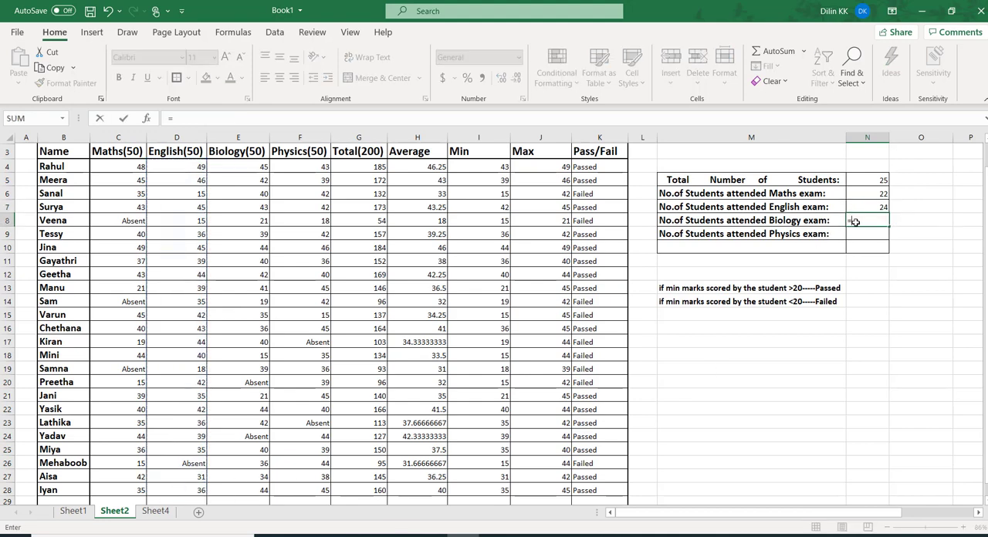
type("cou")
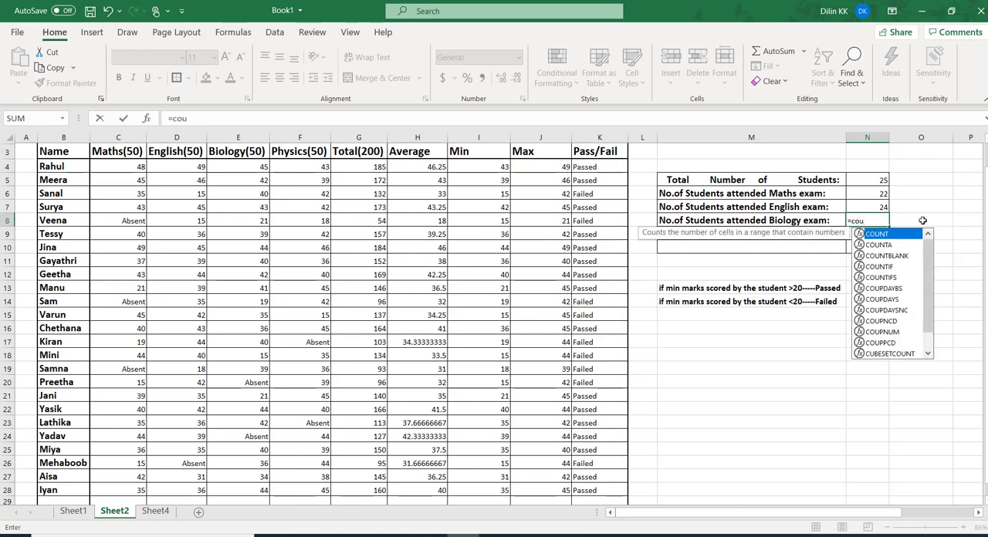
double_click(879, 234)
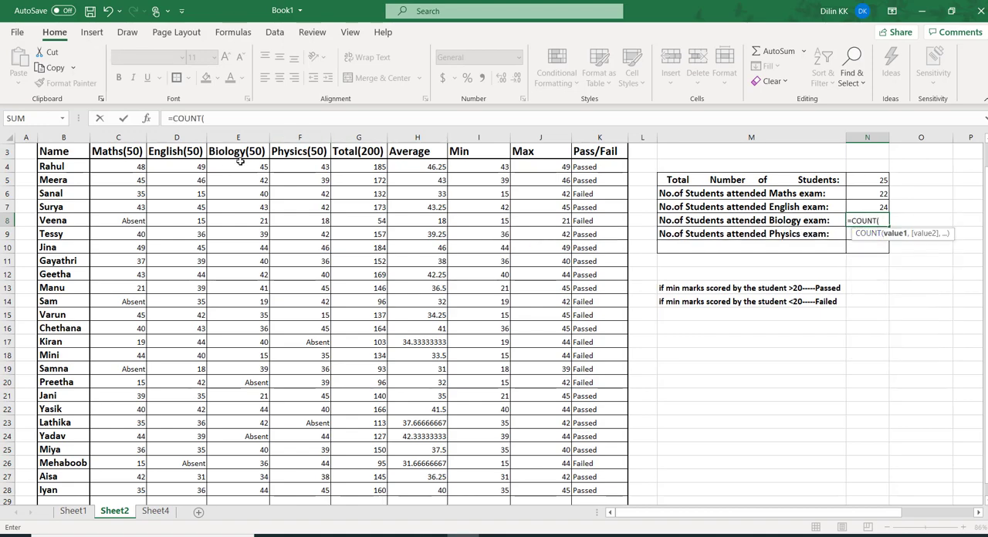
left_click_drag(238, 166, 244, 457)
key("Return")
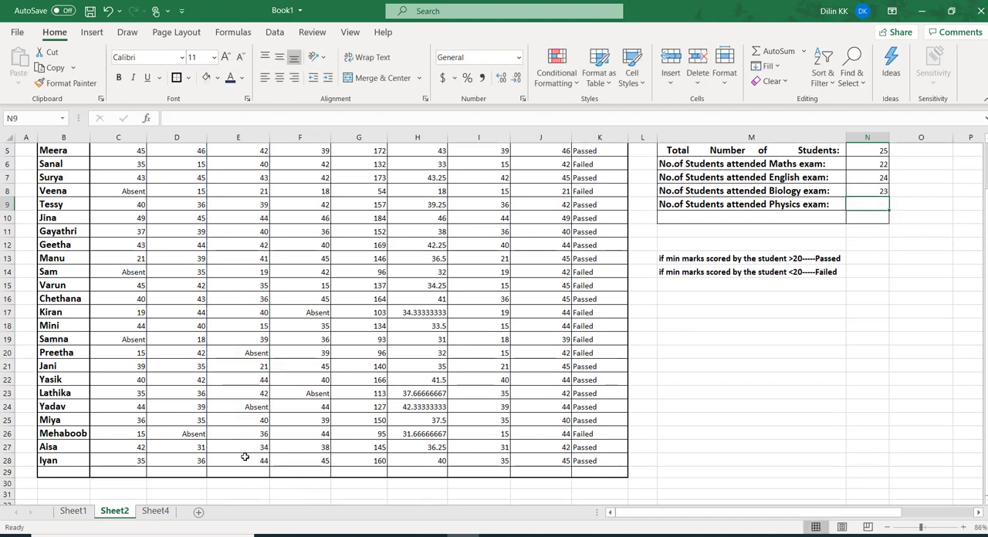
Enter =COUNT(F4:F28) in cell N9 for the number of students who attended the Physics exam
type("=")
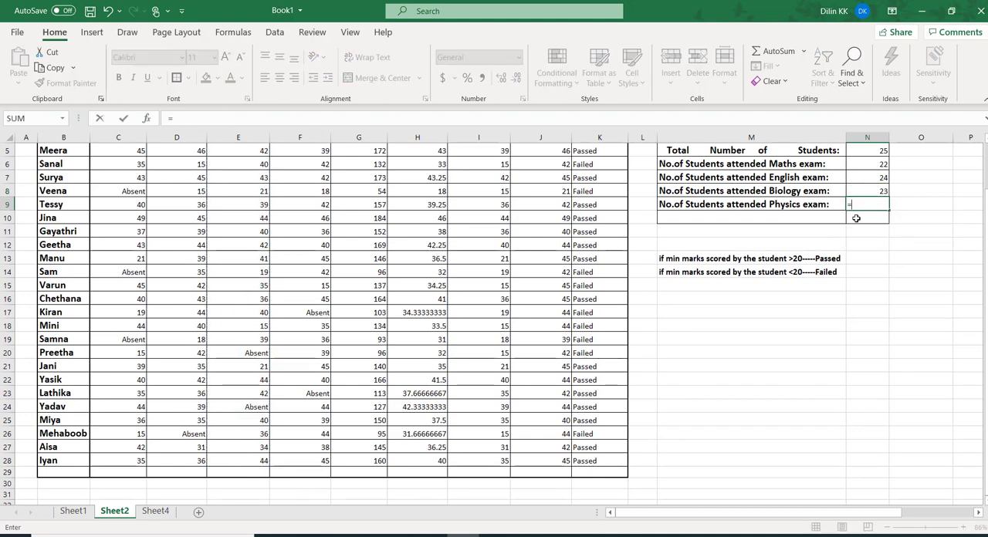
type("count")
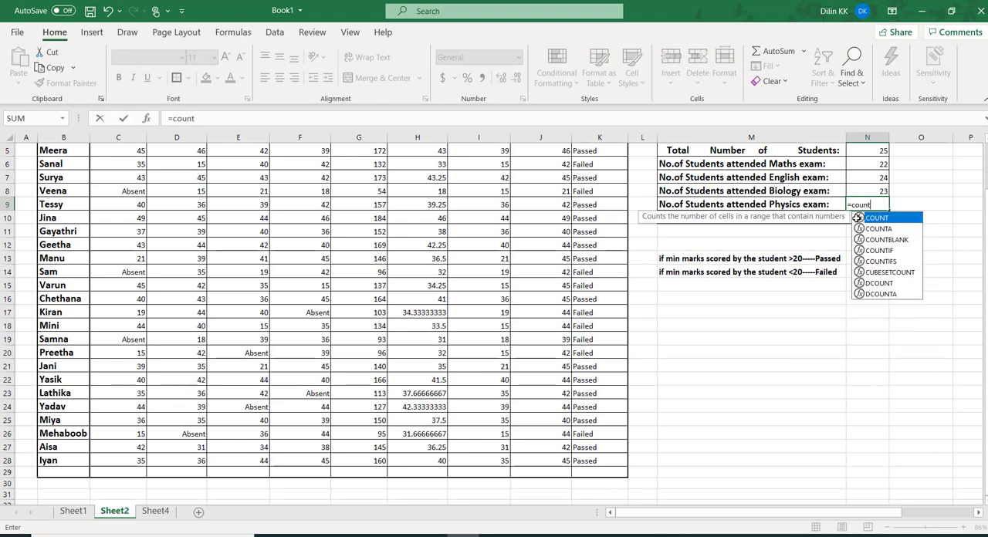
double_click(880, 219)
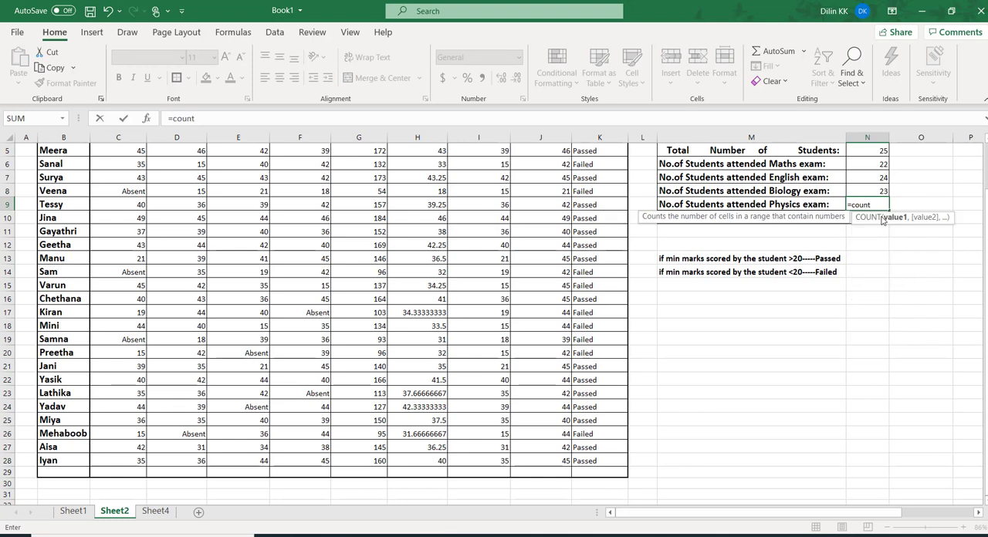
scroll(543, 185, "up", 1)
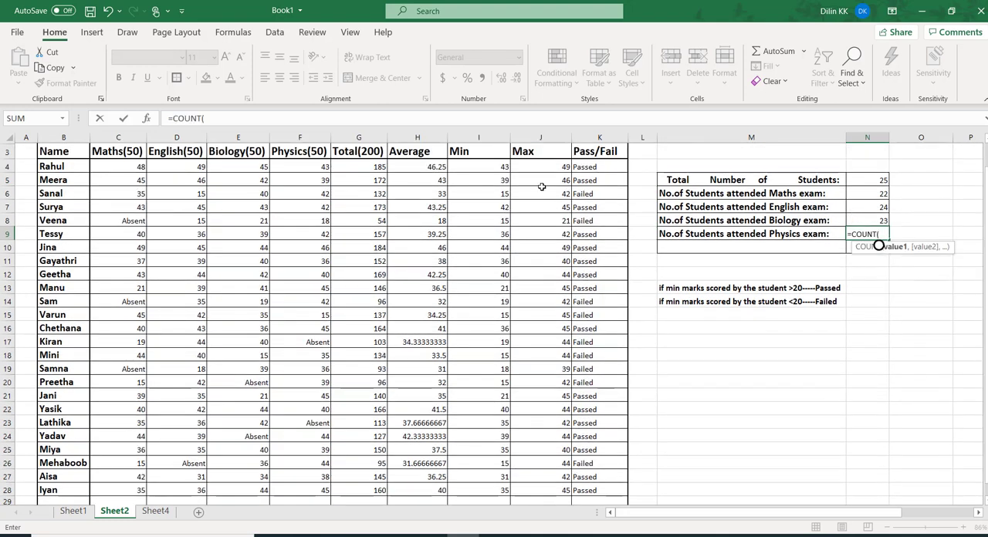
left_click_drag(304, 168, 300, 485)
type(")")
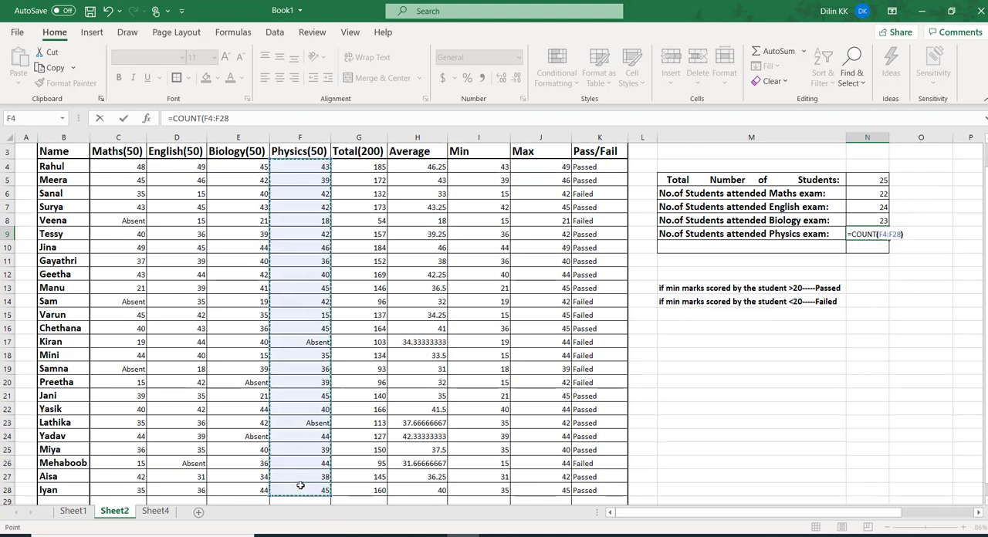
key("Return")
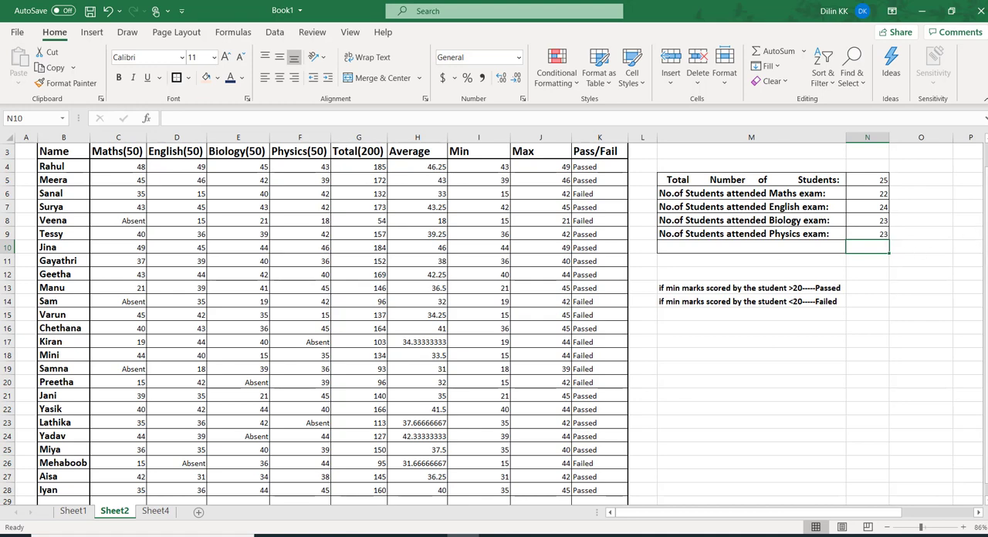
Compare the formulas in N5 and N6, and read the TRIM function's description on Sheet4
scroll(985, 239, "up", 1)
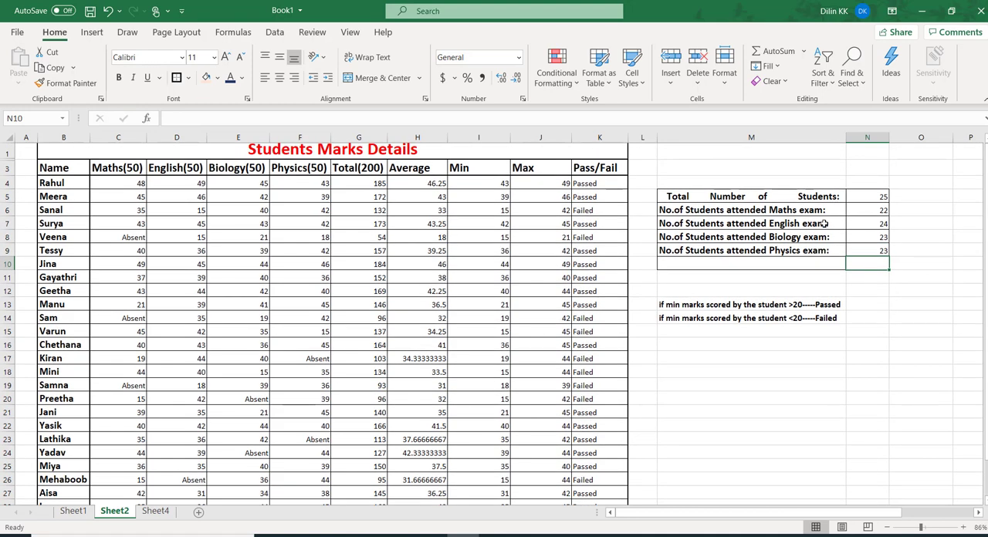
left_click(868, 202)
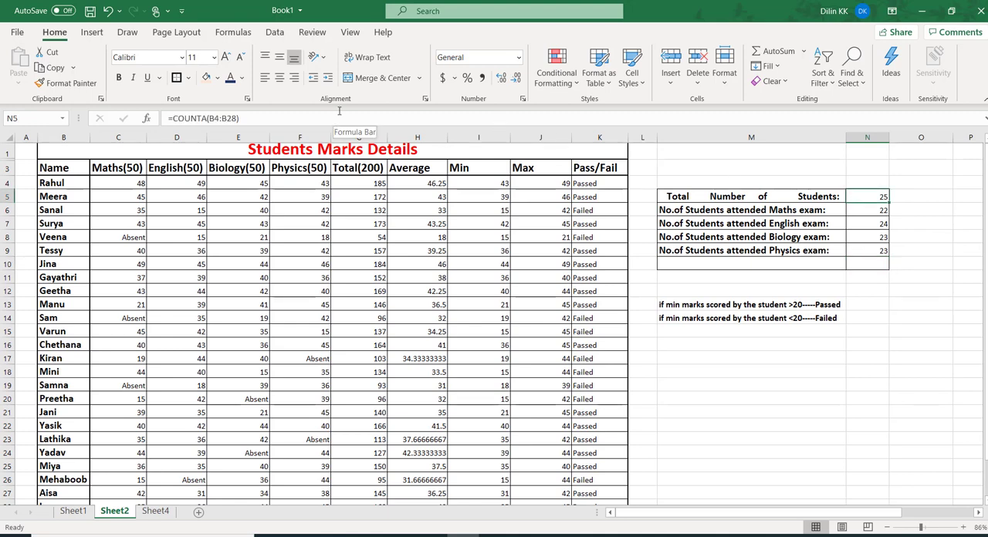
left_click(865, 208)
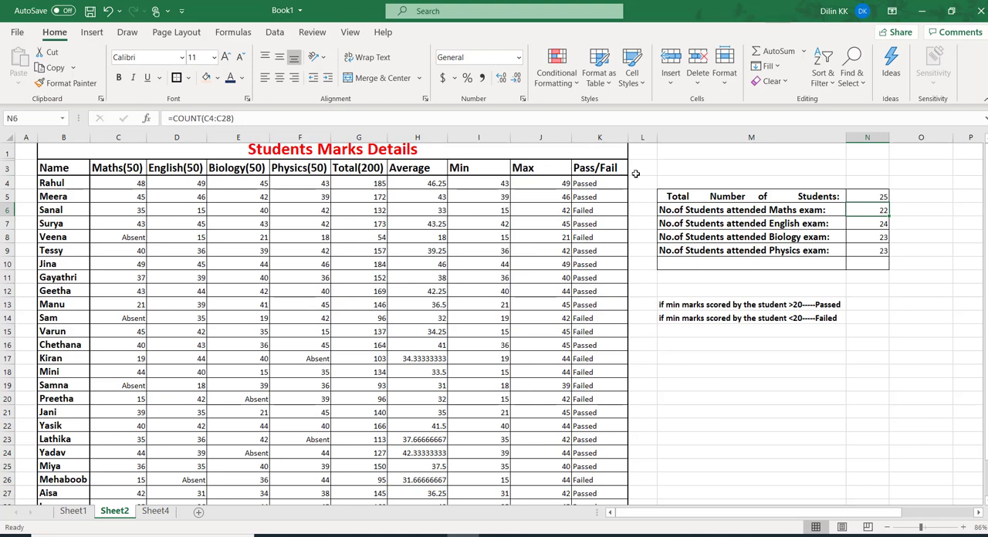
left_click(155, 511)
left_click(530, 450)
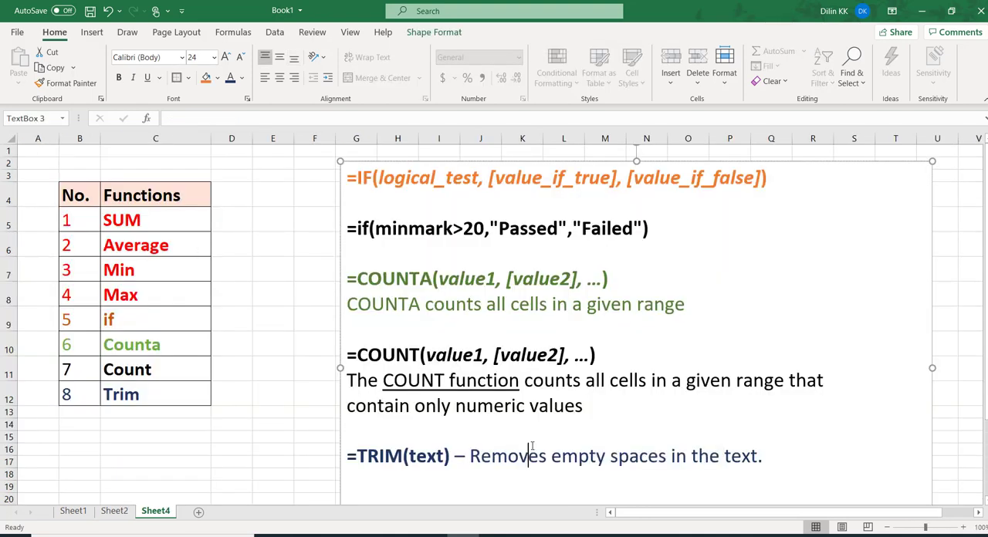
left_click(162, 397)
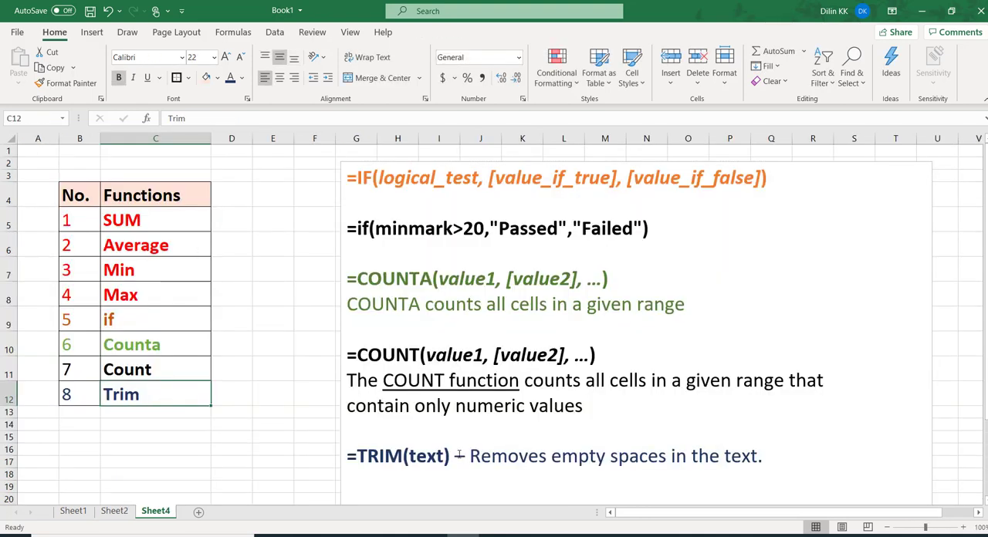
left_click_drag(469, 455, 667, 456)
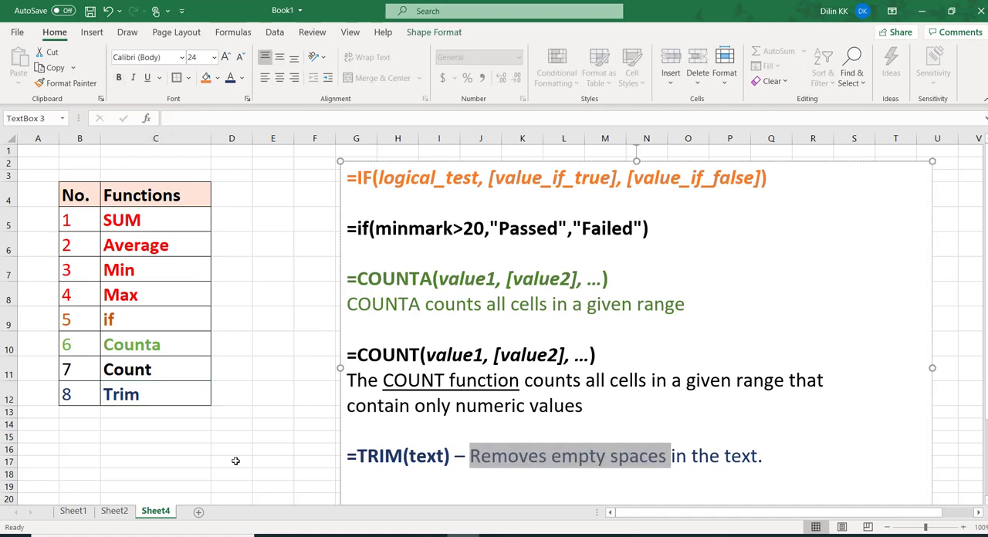
Enter =TRIM(M5) in cell M10 of Sheet2 to remove the extra spaces from the total students label
left_click(114, 510)
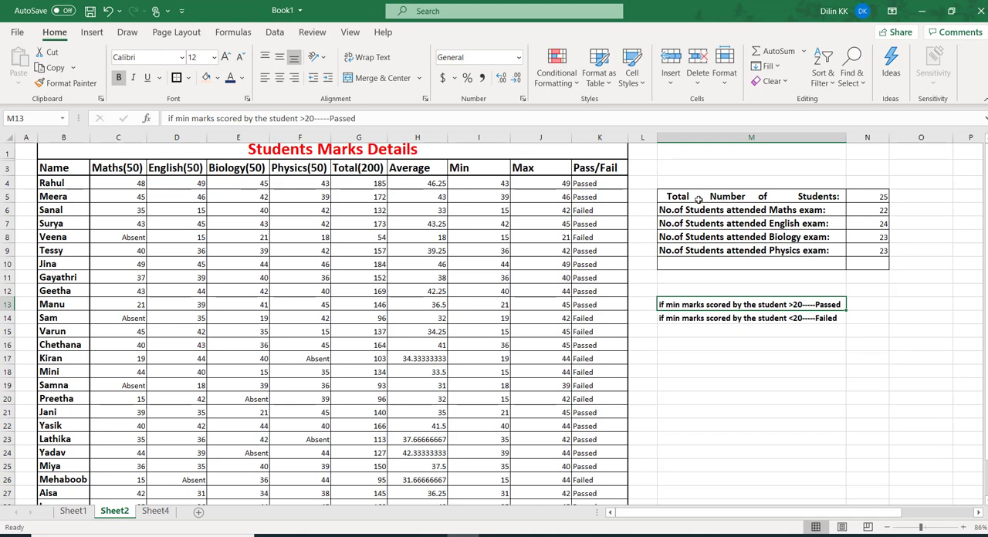
left_click(698, 199)
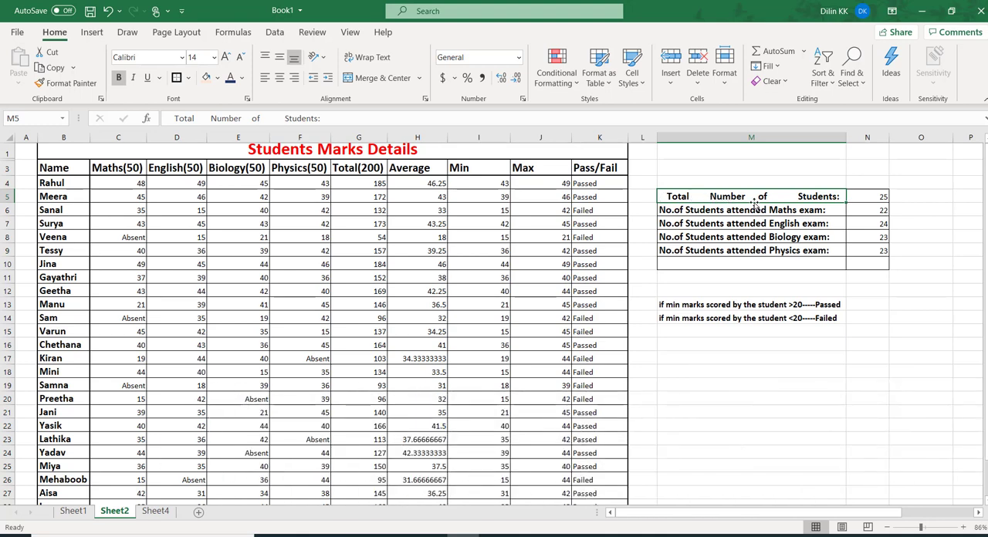
left_click(679, 263)
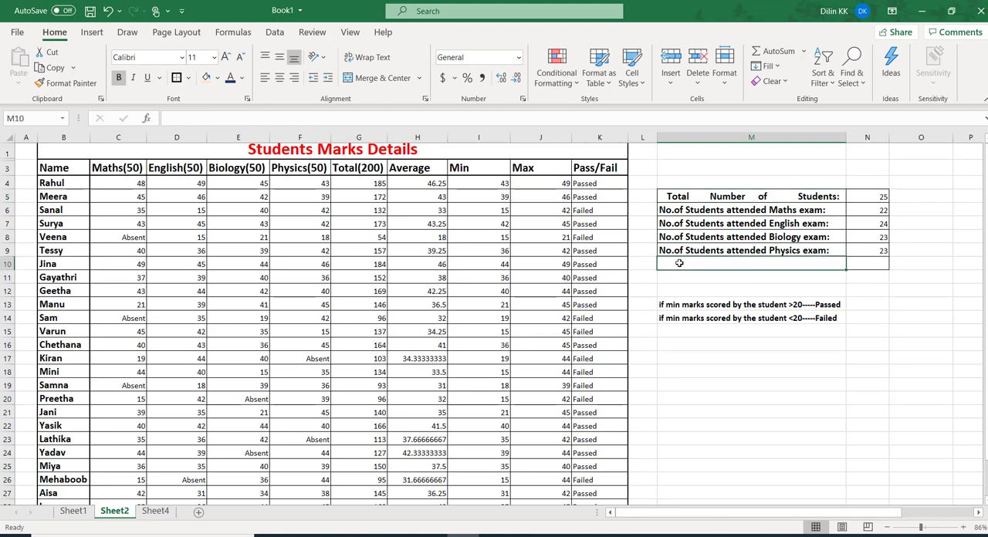
type("=tr")
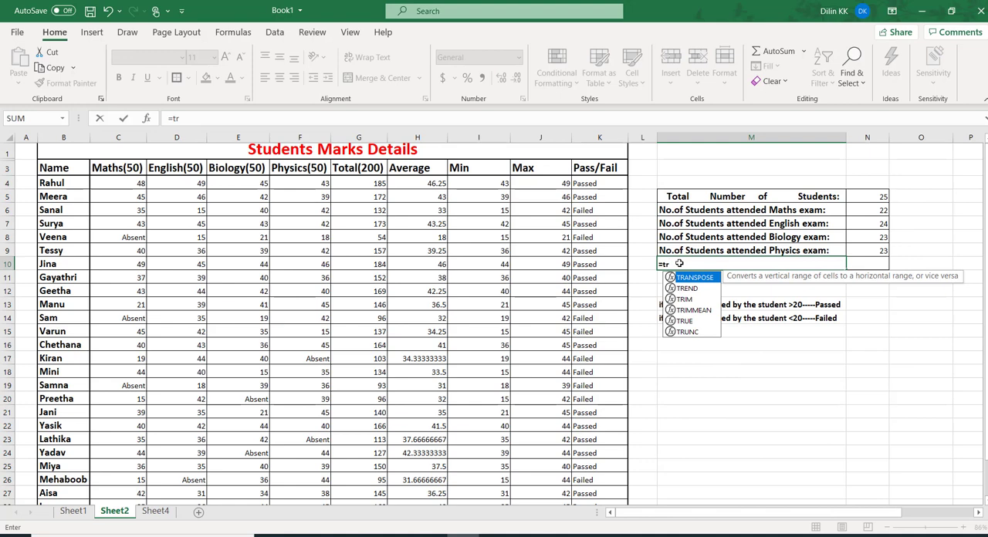
double_click(684, 299)
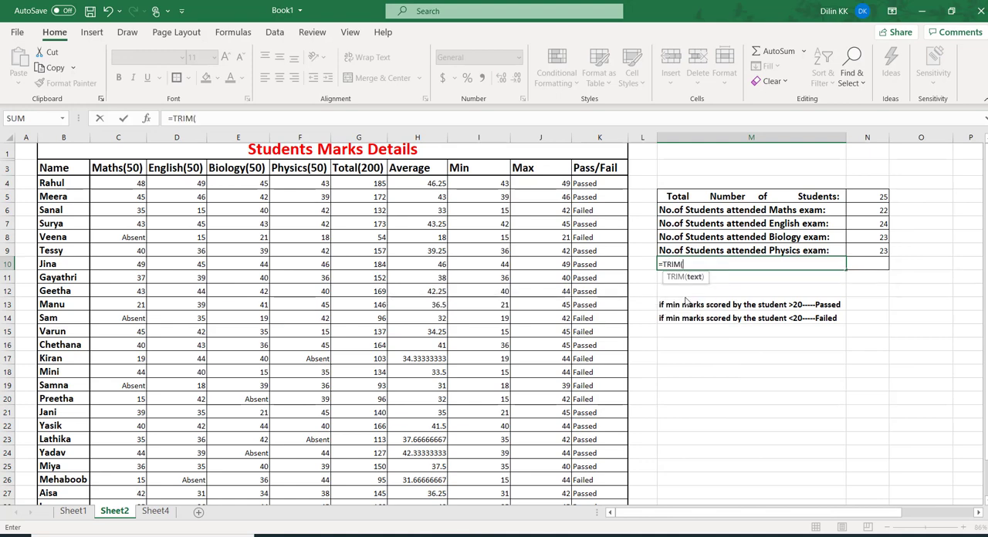
left_click(705, 196)
key("Return")
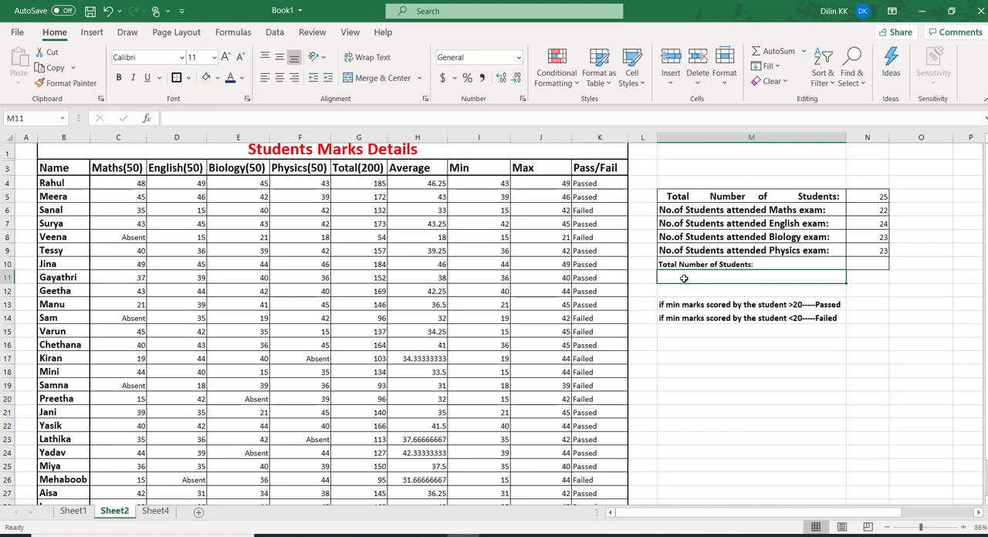
left_click(754, 264)
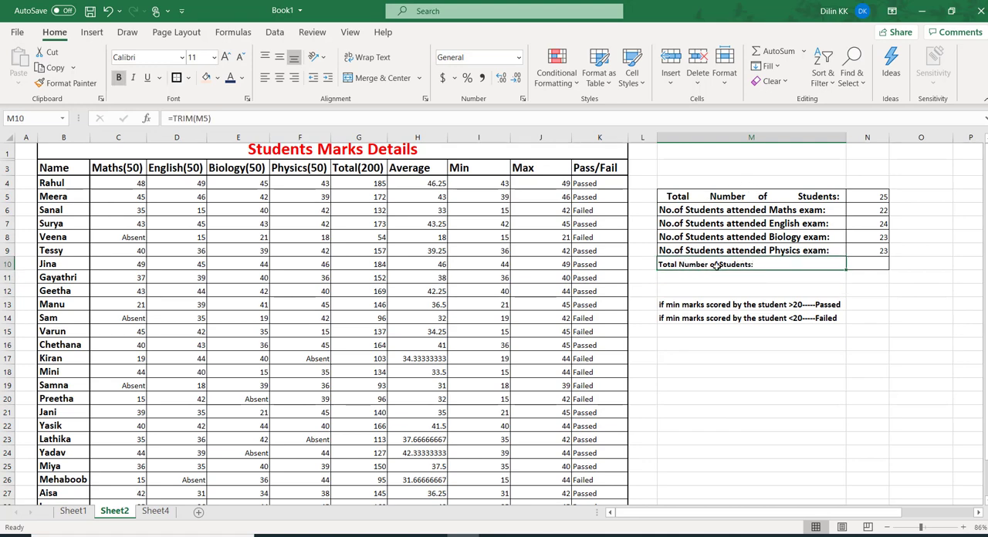
Enter 25 in cell N10 beside the trimmed label and return to the function list on Sheet4
left_click(857, 263)
type("25")
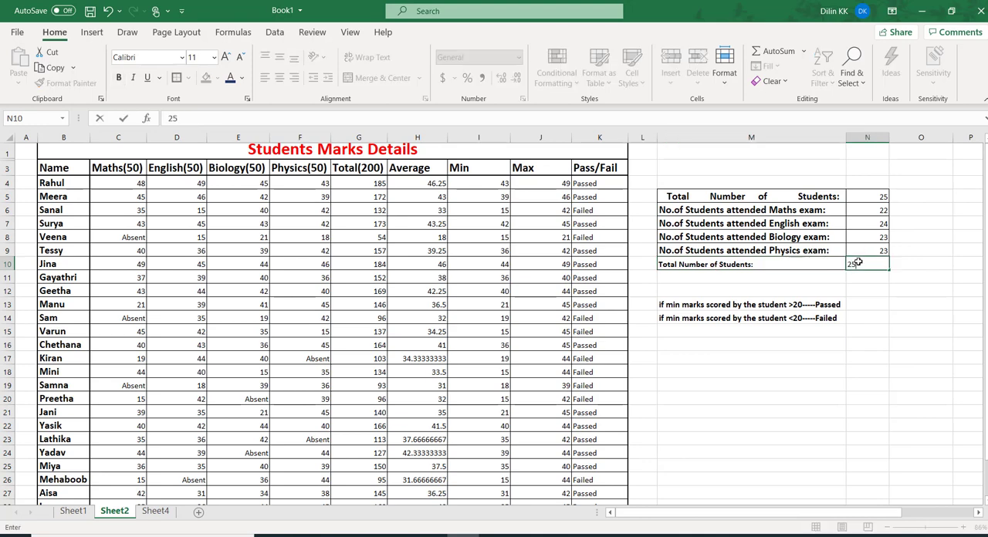
left_click(157, 512)
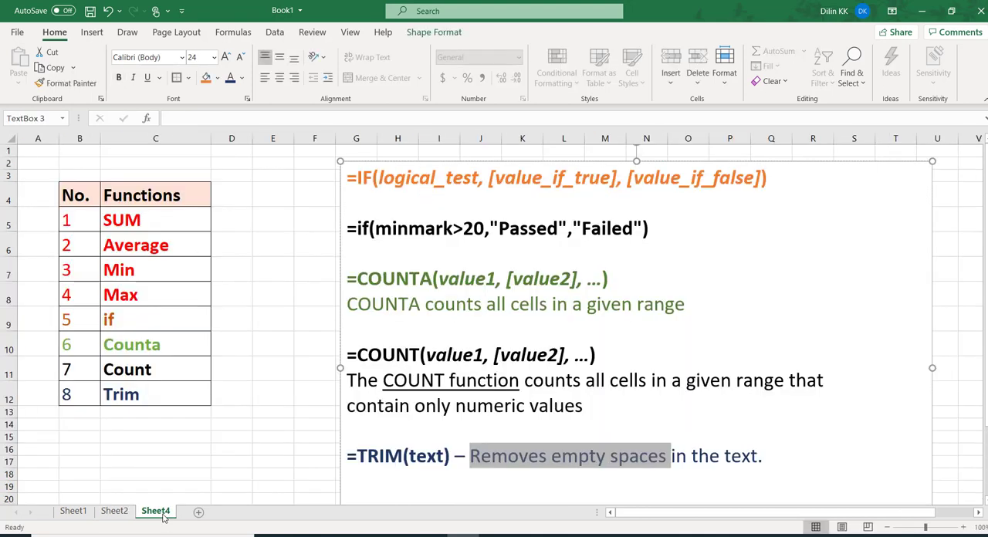